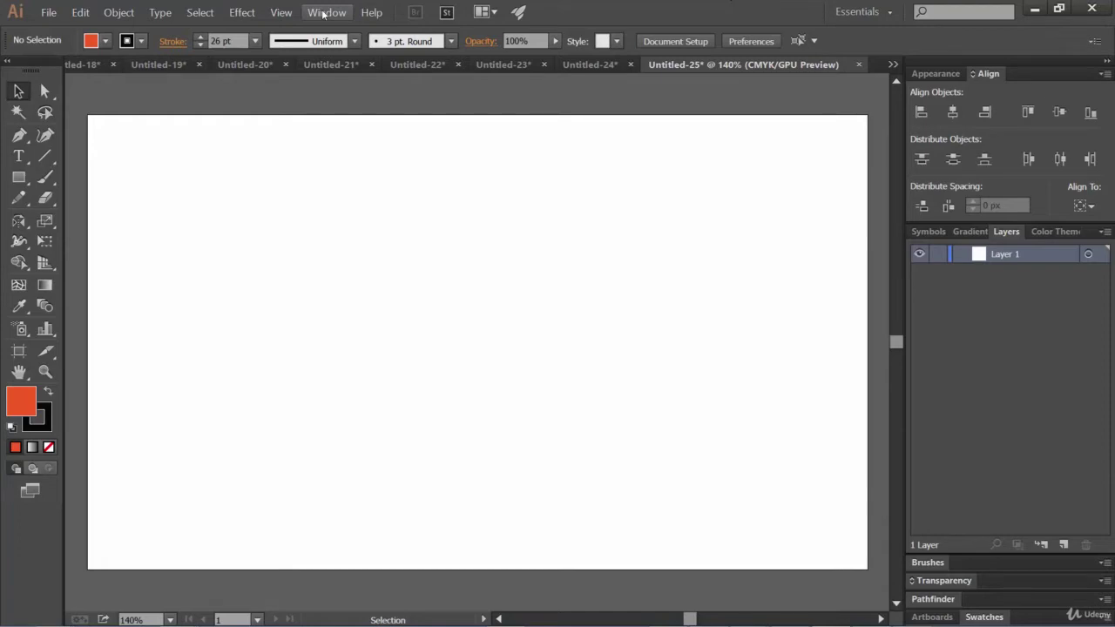
Step: Open the Stroke panel and place it over the artboard, away from the docked panels
click(324, 14)
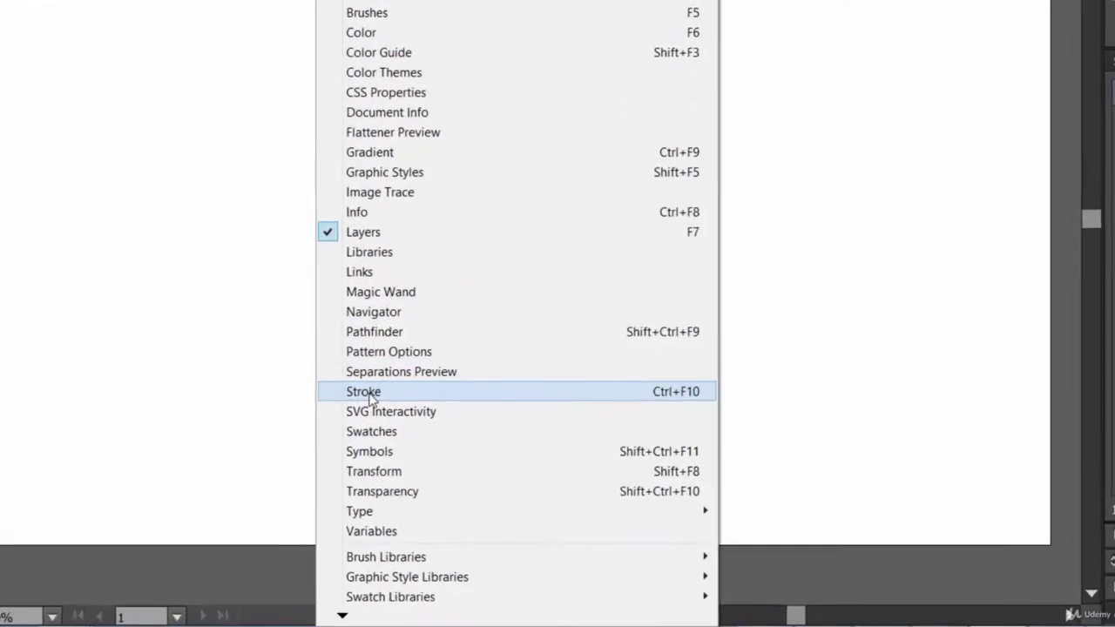
click(346, 322)
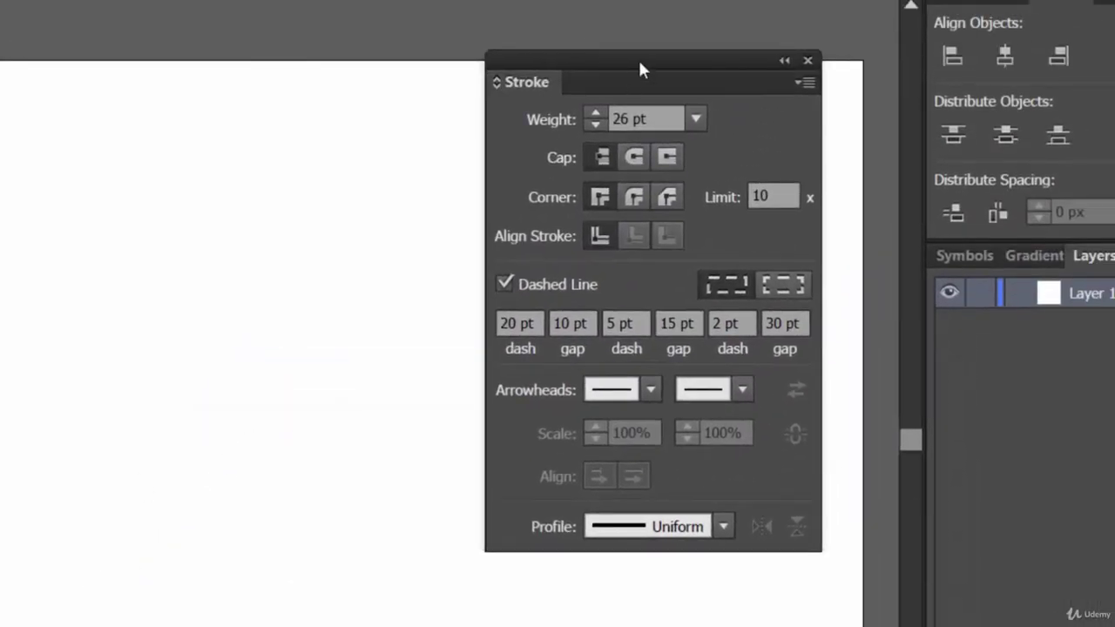
mouse_move(641, 70)
mouse_down()
mouse_move(256, 105)
mouse_move(10, 91)
mouse_up()
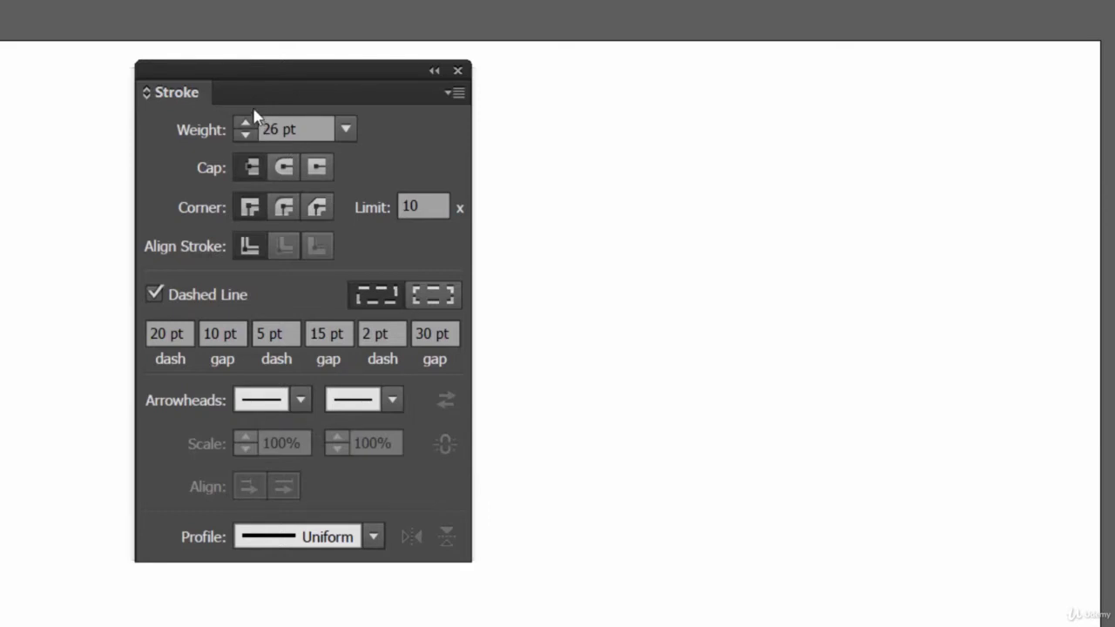
Step: Cycle the Stroke panel through its collapsed and expanded sizes, moving it slightly on the artboard
double_click(335, 97)
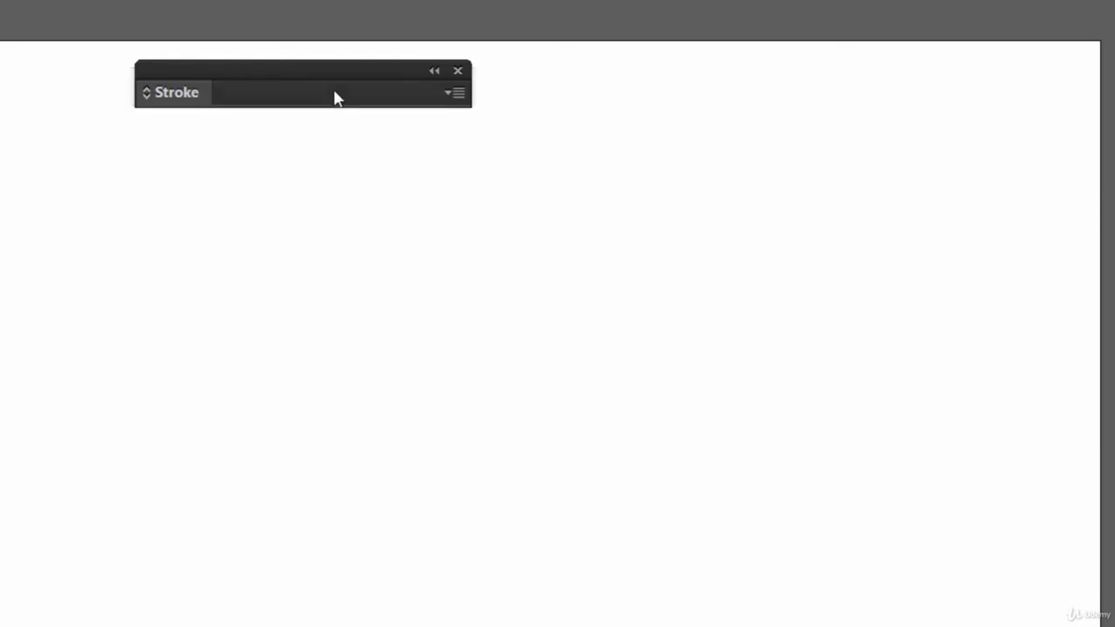
double_click(335, 98)
double_click(335, 97)
drag(213, 68, 155, 121)
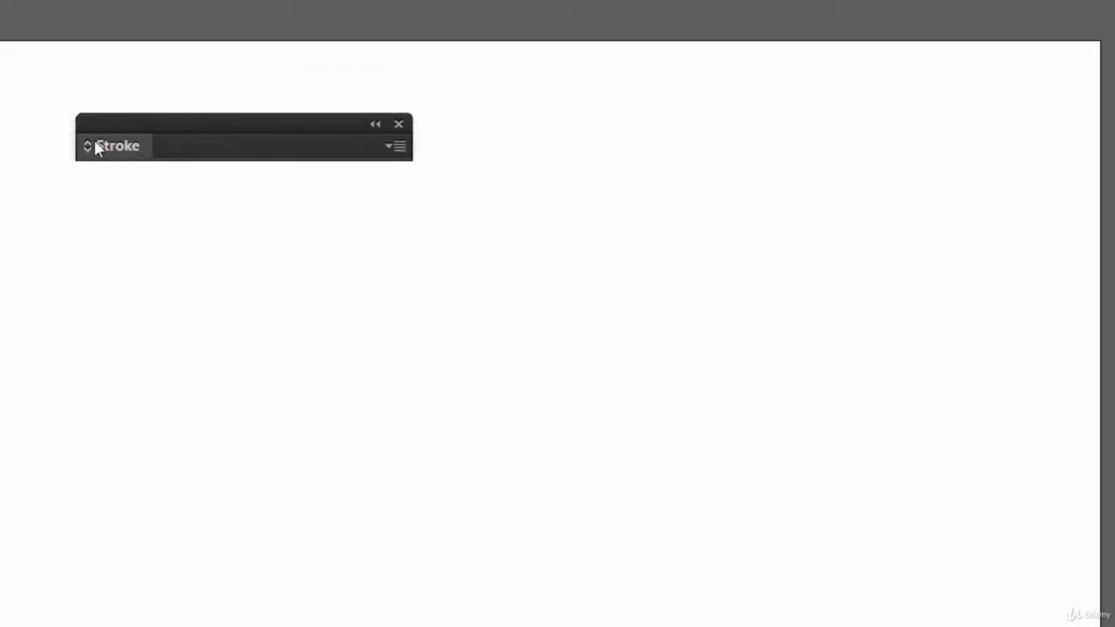
double_click(194, 148)
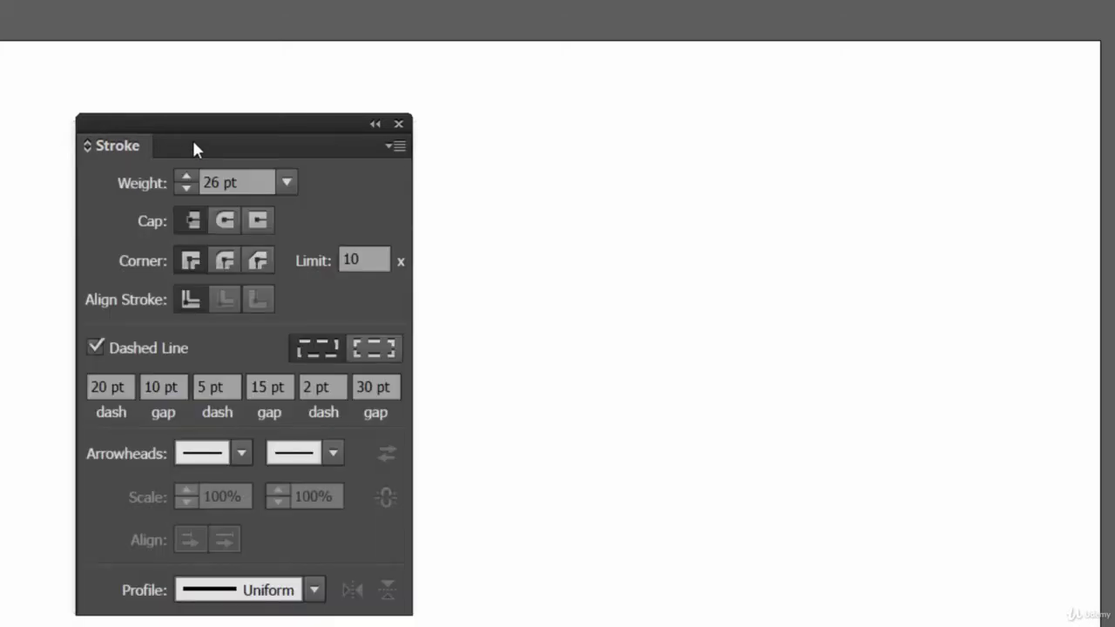
double_click(194, 148)
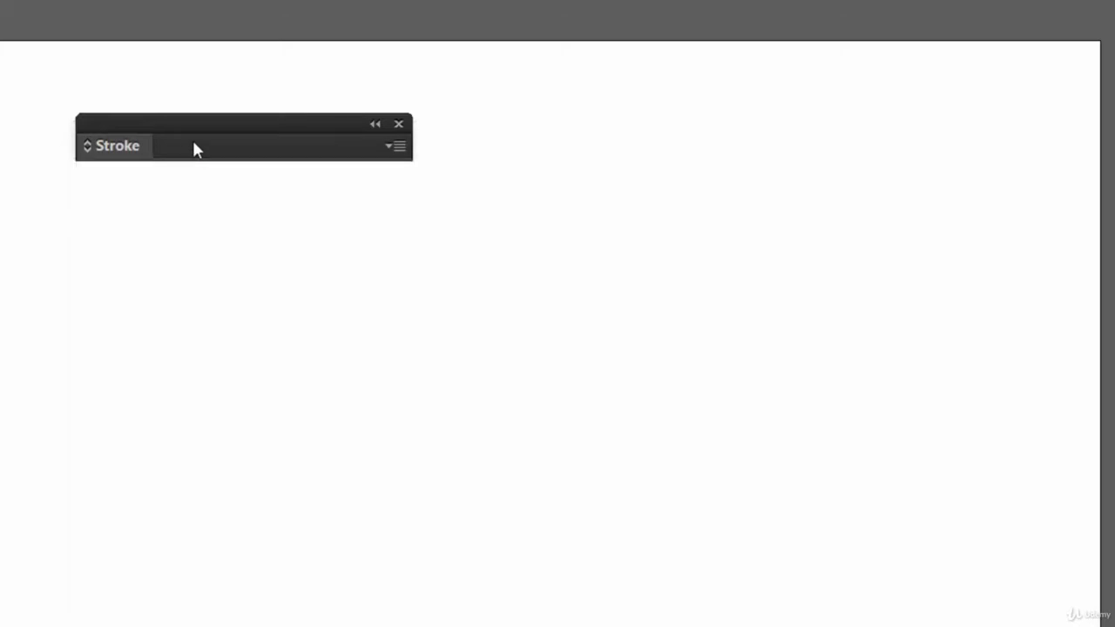
Step: Show the Stroke panel's full options, hide them, and show them again
click(399, 150)
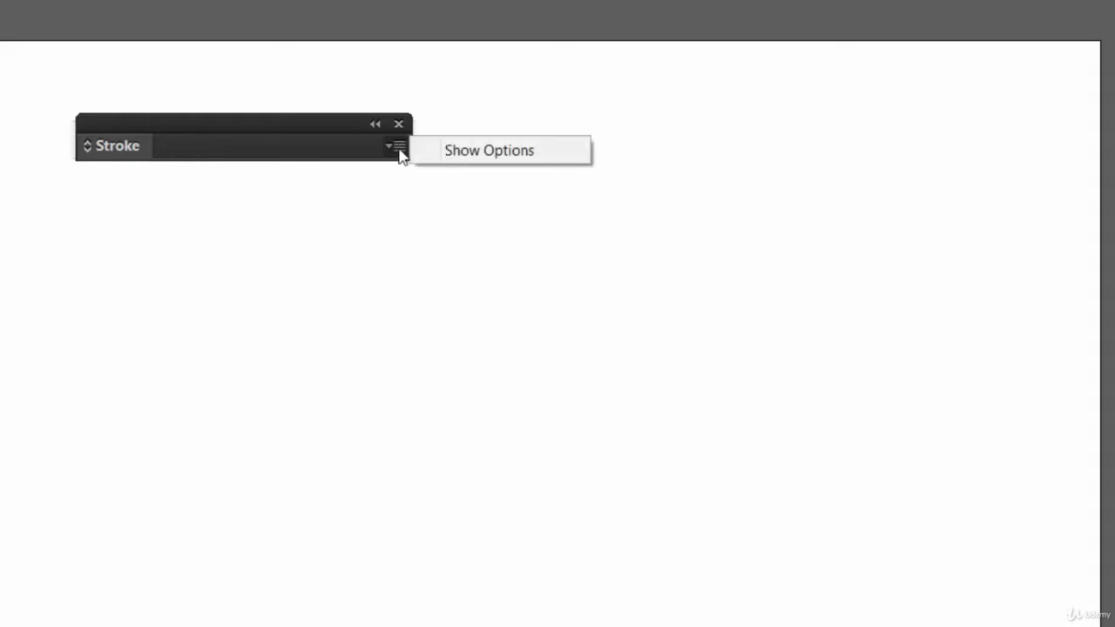
click(486, 153)
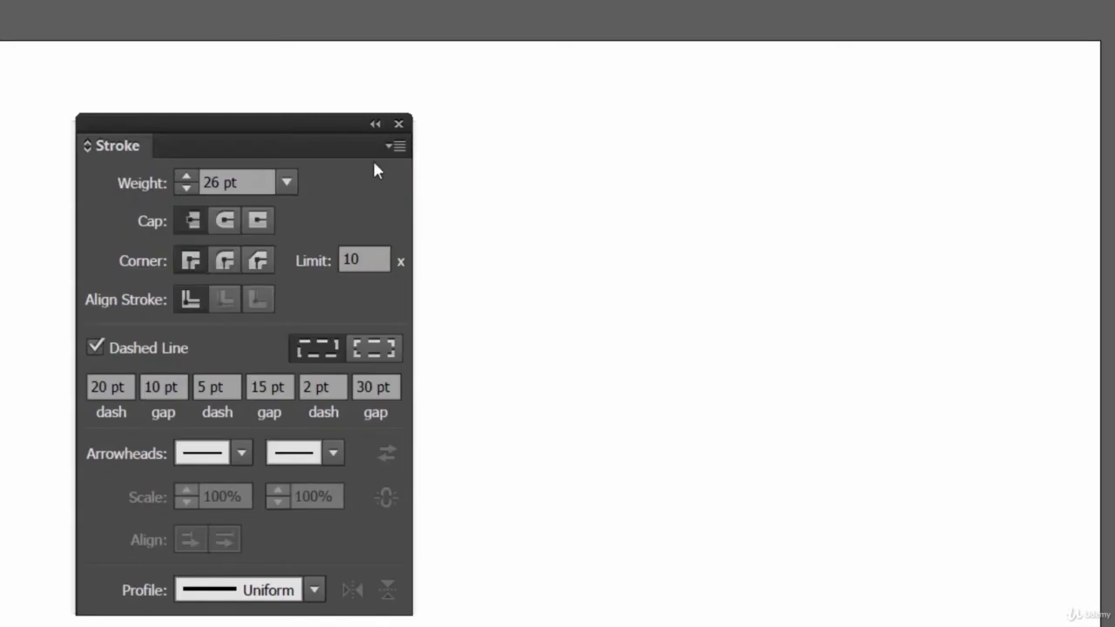
click(397, 148)
click(491, 153)
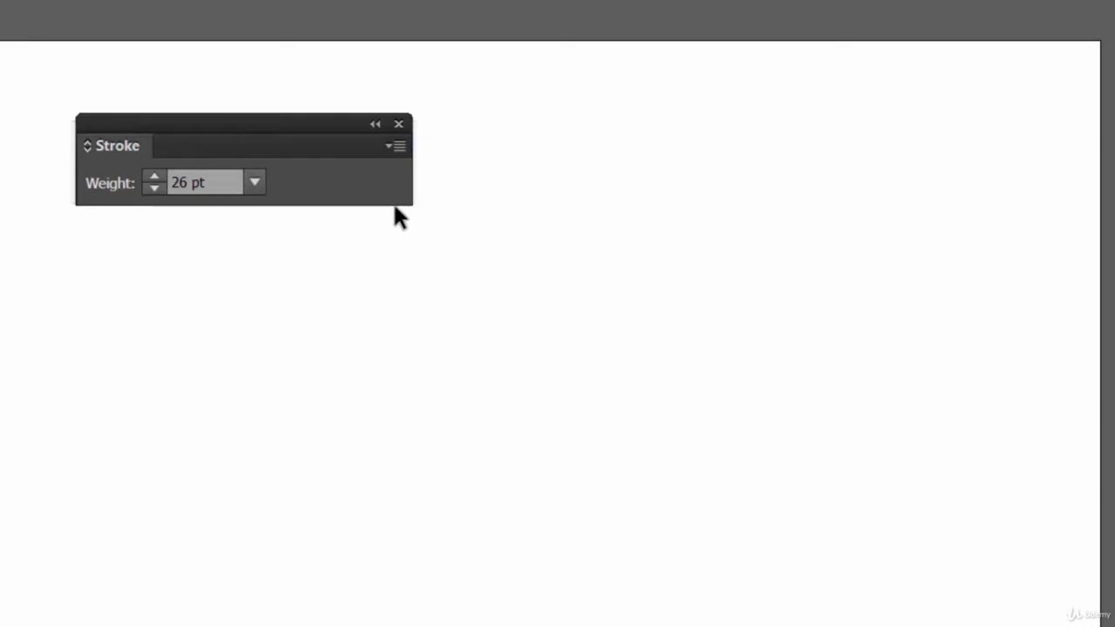
click(397, 148)
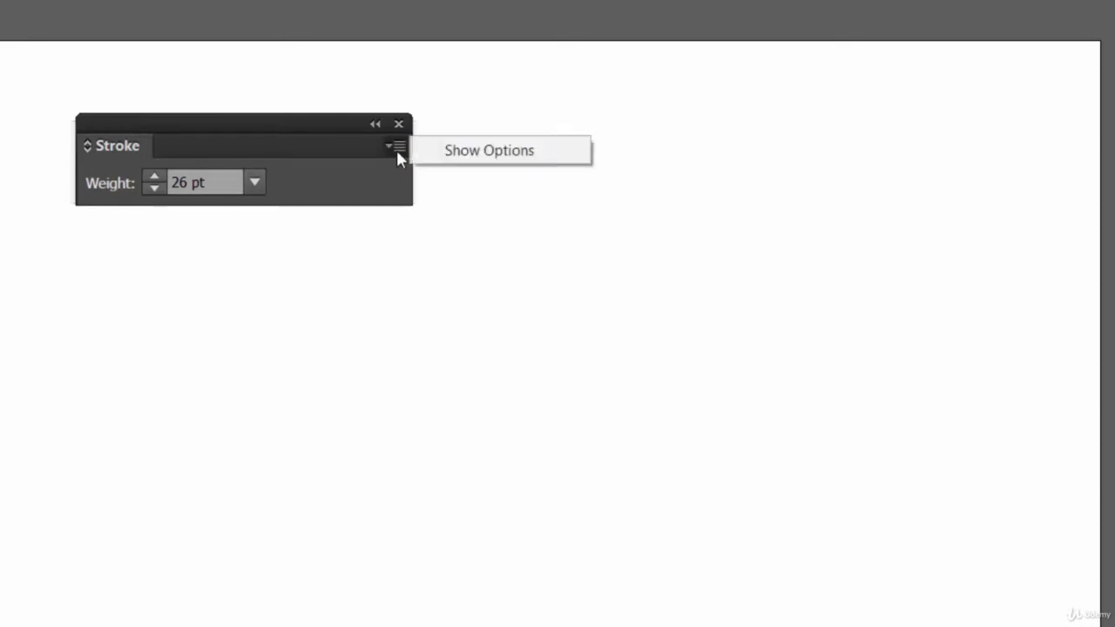
click(466, 155)
Step: Move the Stroke panel to the far side of the artboard and draw a wide rectangle with the current dashed stroke
mouse_move(240, 124)
mouse_down()
mouse_move(809, 76)
mouse_move(837, 90)
mouse_move(892, 83)
mouse_up()
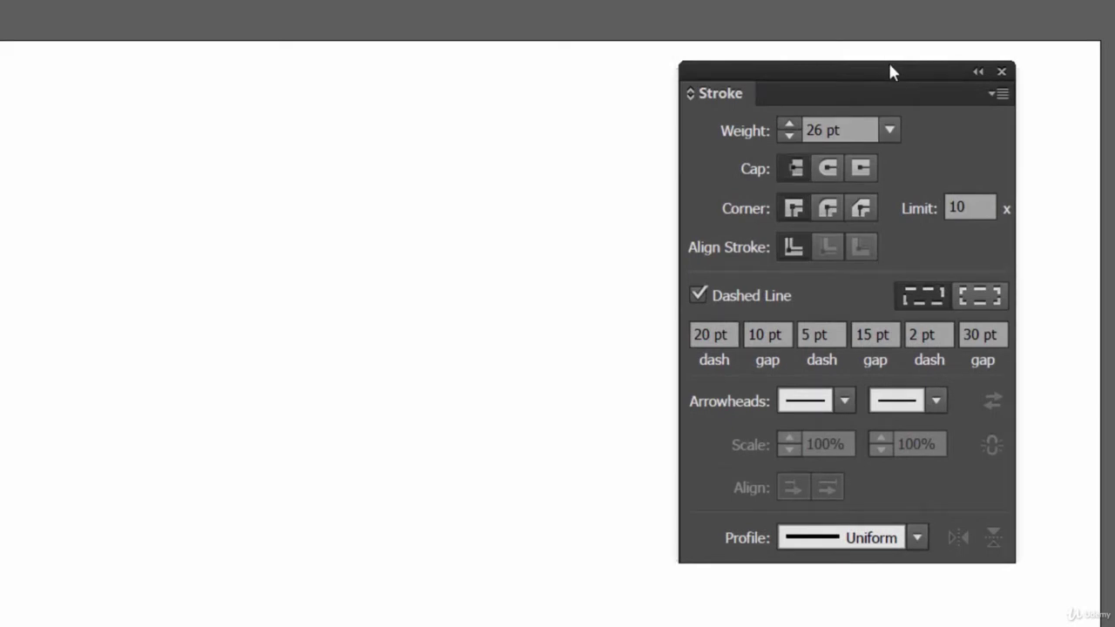
mouse_move(879, 77)
mouse_down()
mouse_move(873, 66)
mouse_move(662, 50)
mouse_up()
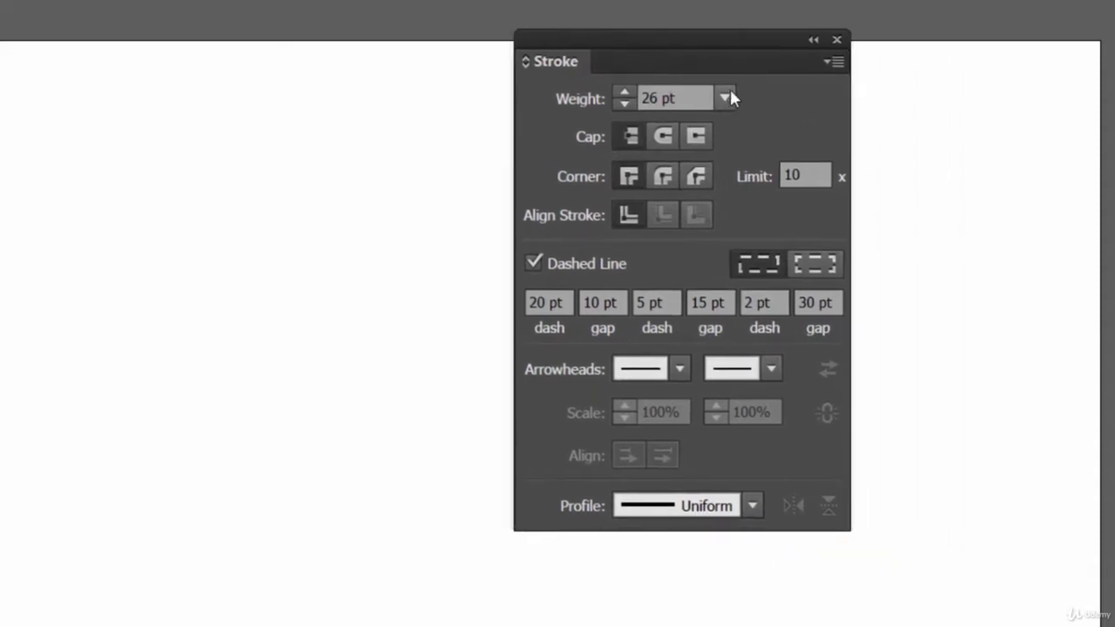
drag(729, 73, 878, 79)
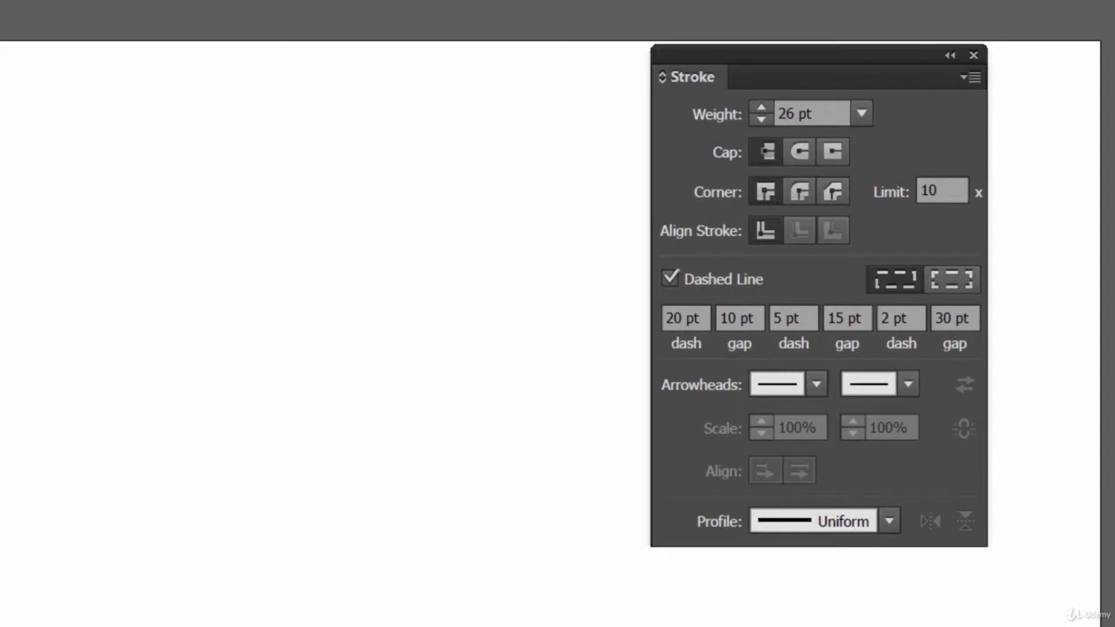
mouse_move(224, 171)
mouse_down()
mouse_move(692, 415)
mouse_move(886, 494)
mouse_up()
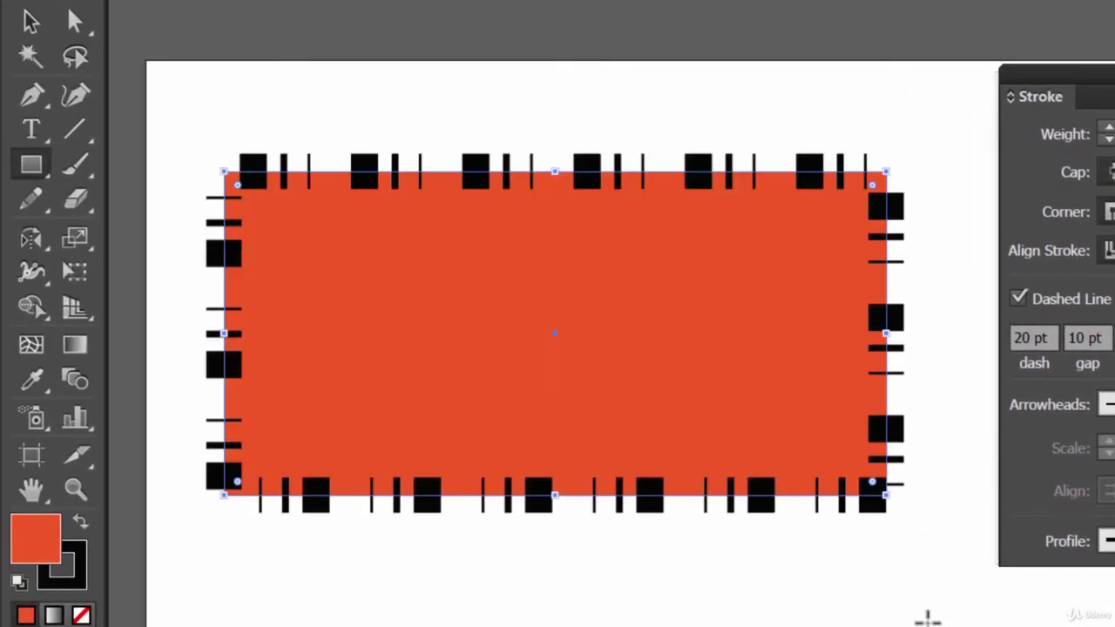
Step: Create a new 960 x 560 px CMYK document with one artboard
key(alt+f)
key(Escape)
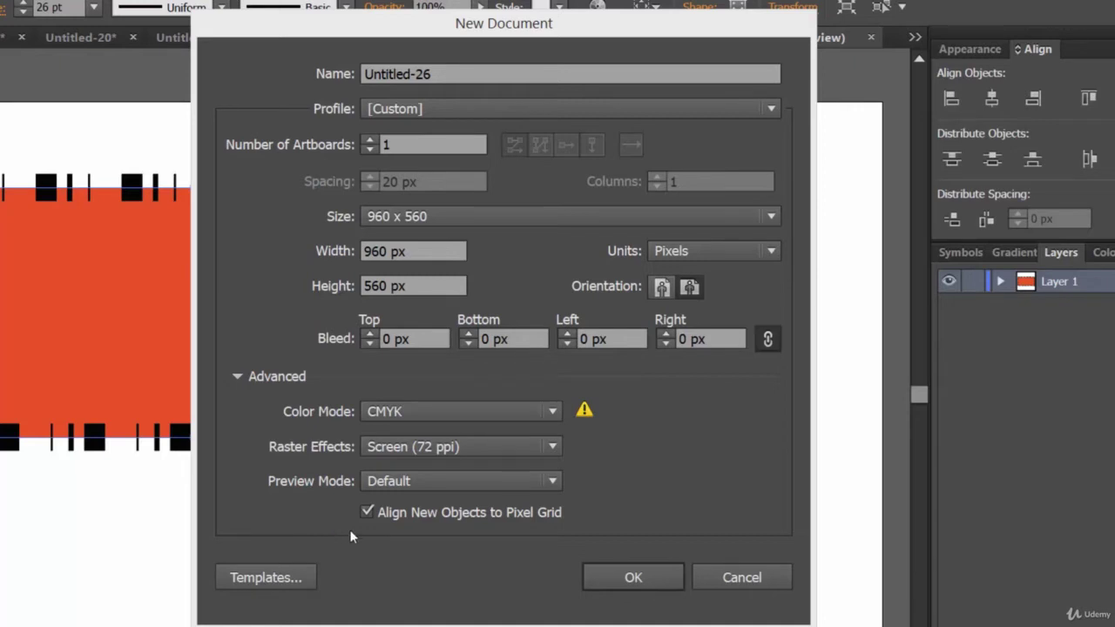
click(645, 576)
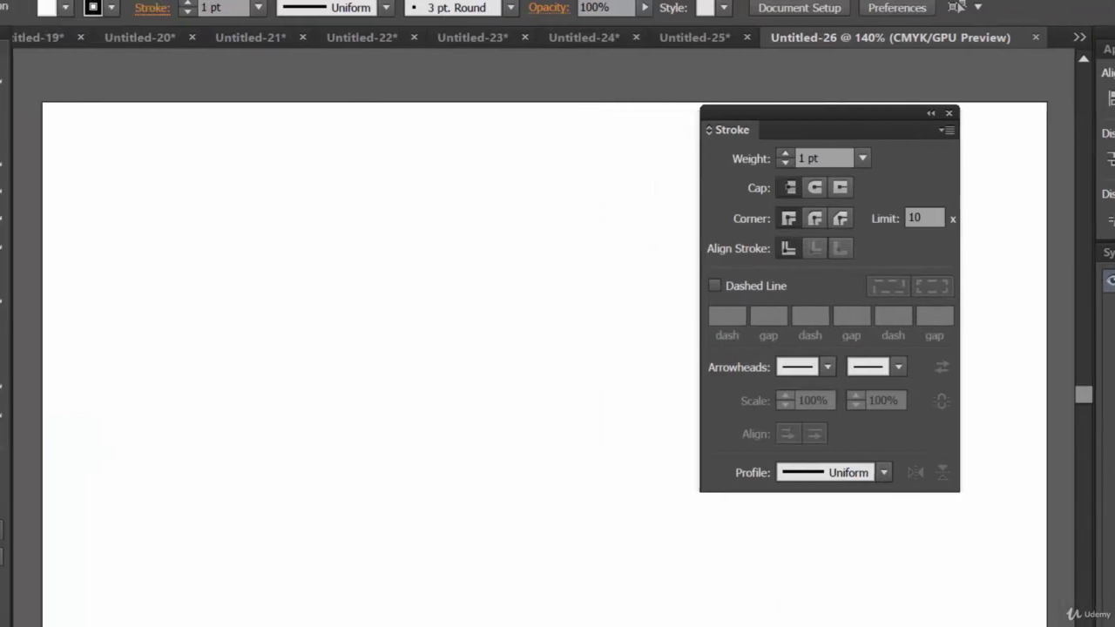
Step: Draw a wide rectangle on the upper part of the artboard and give it an orange-red fill and a black stroke
click(24, 183)
drag(205, 182, 689, 379)
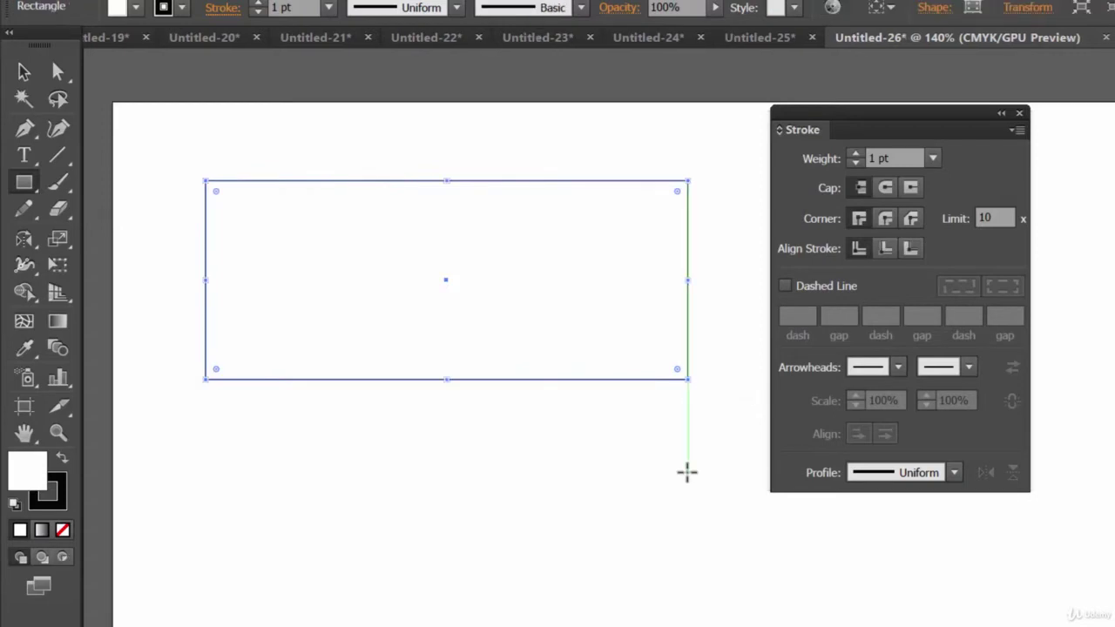
click(137, 9)
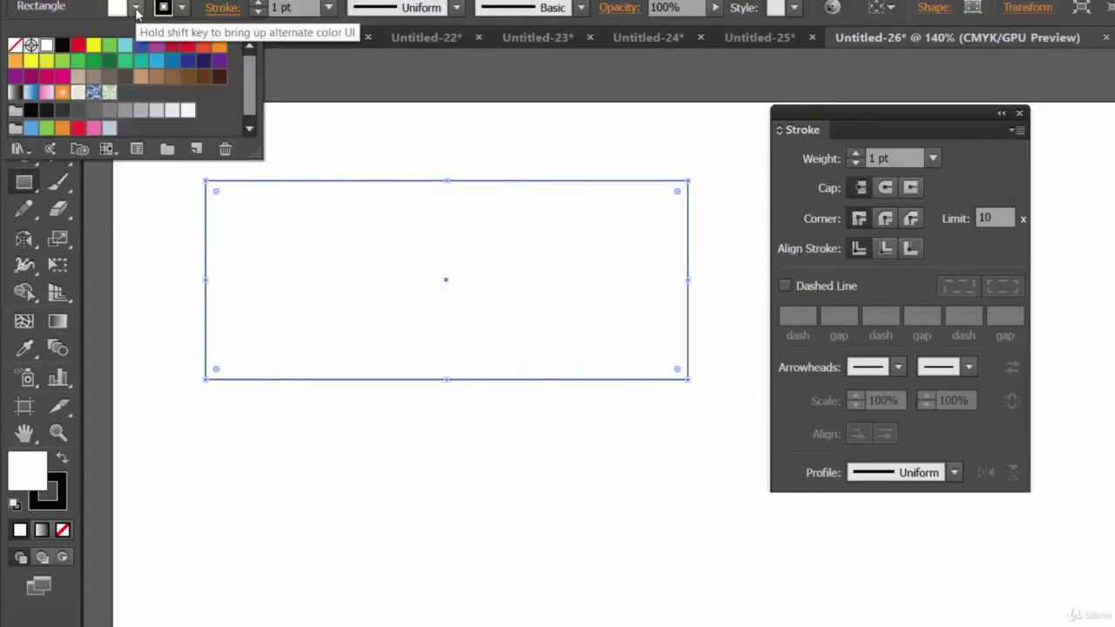
click(204, 50)
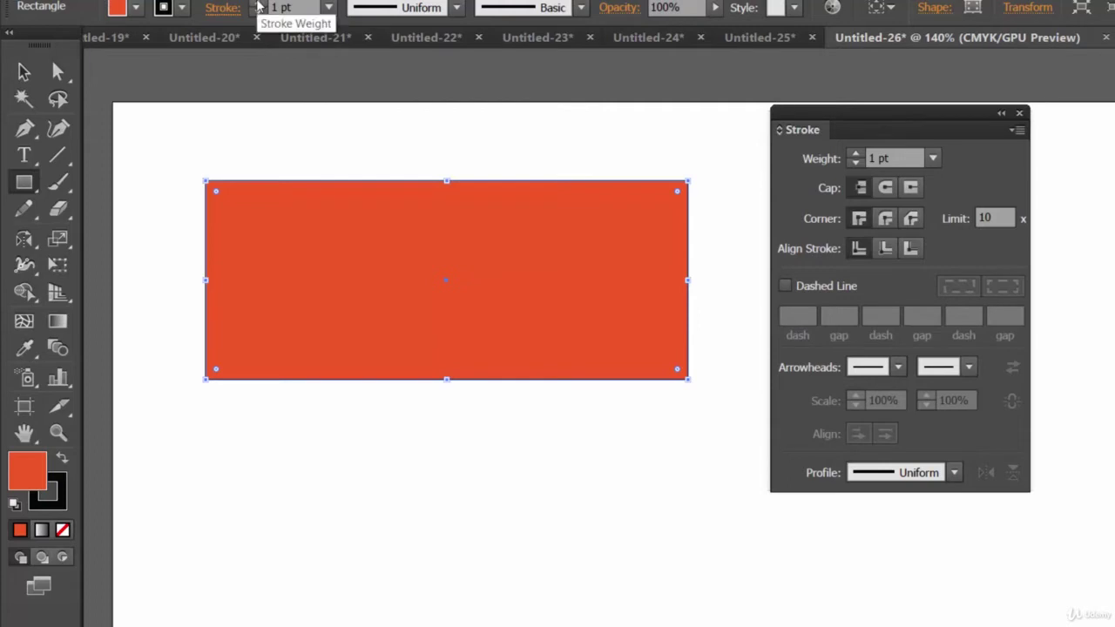
click(181, 7)
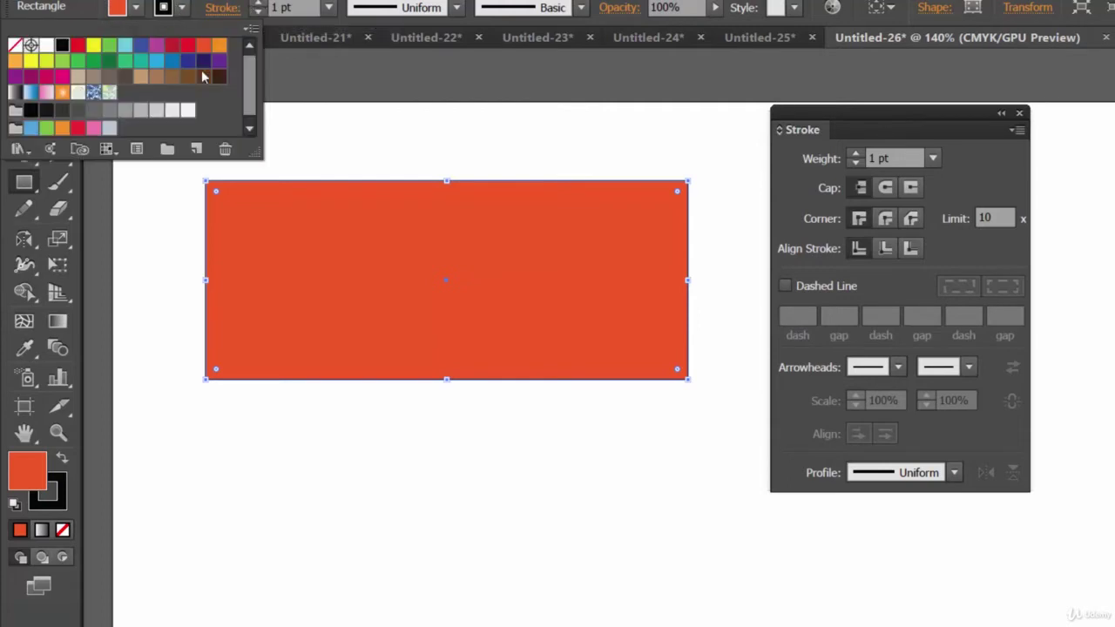
click(61, 54)
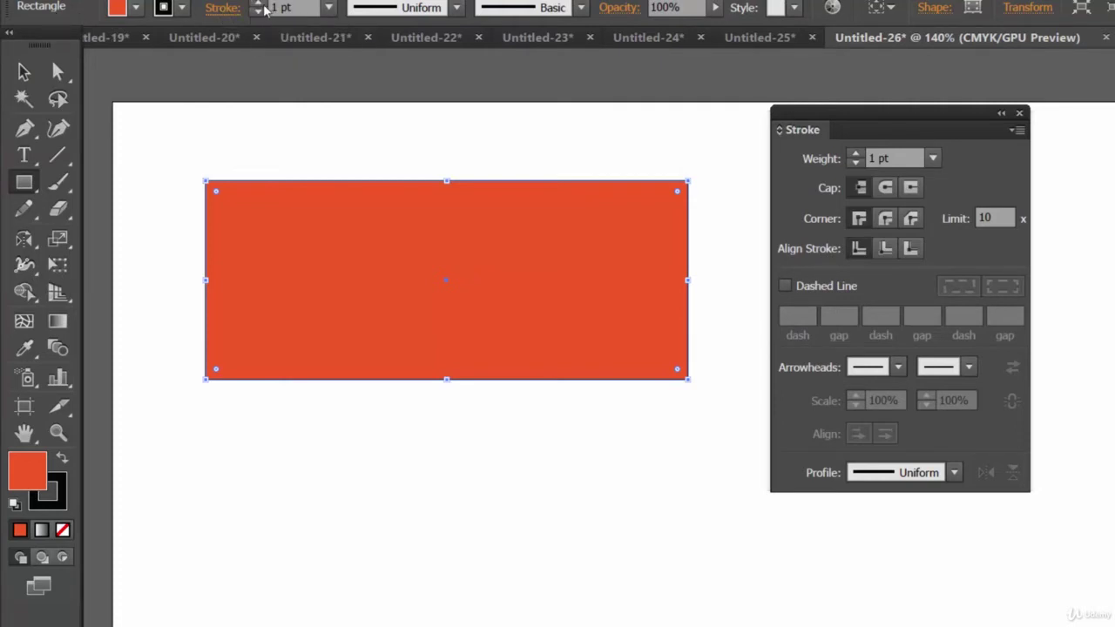
Step: Move the Stroke panel slightly and set the rectangle's stroke weight to 20 pt
drag(853, 132, 827, 166)
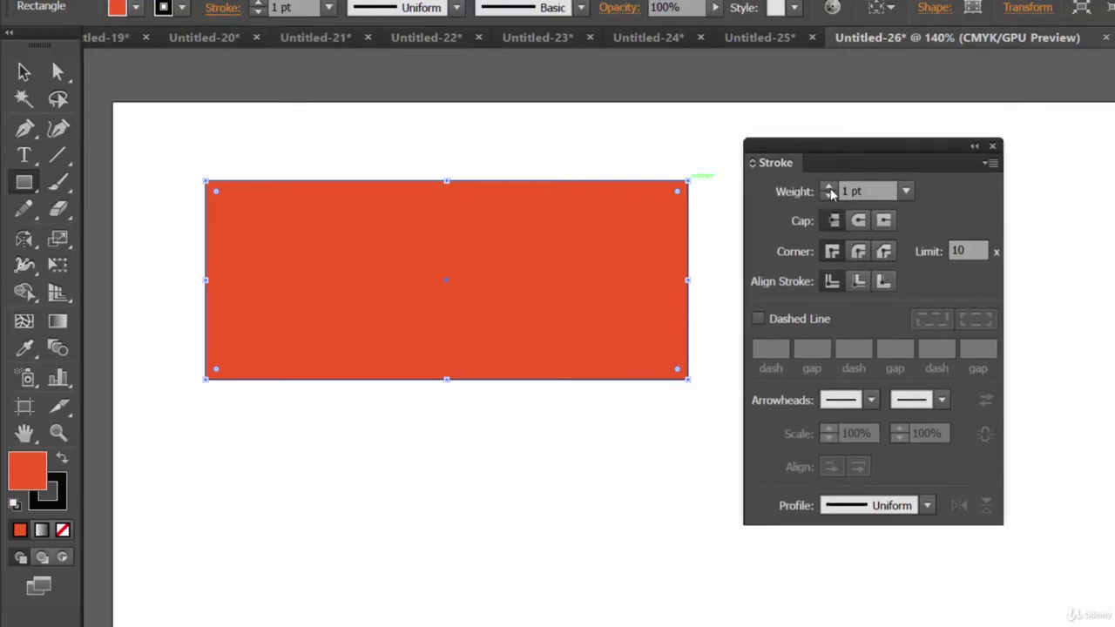
click(829, 188)
click(829, 188)
click(829, 189)
click(829, 188)
click(829, 189)
click(829, 188)
click(830, 188)
click(830, 188)
click(830, 188)
click(830, 188)
click(830, 188)
click(829, 195)
click(828, 195)
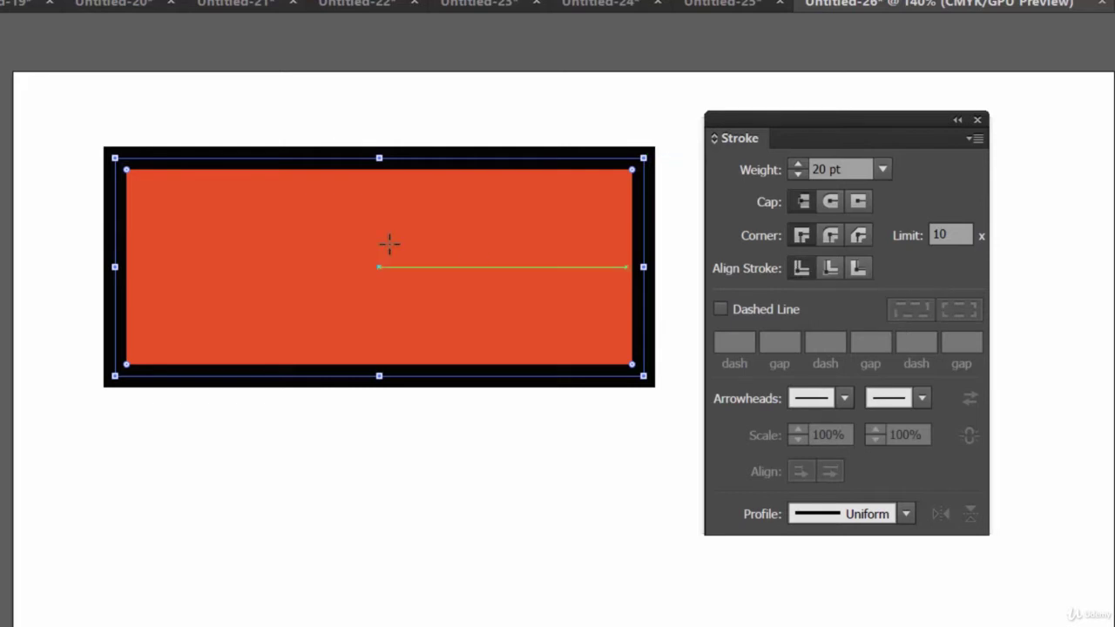
Step: Try inside alignment and round join on the rectangle's stroke, settling on outside alignment with bevel-joined corners
click(833, 270)
click(831, 270)
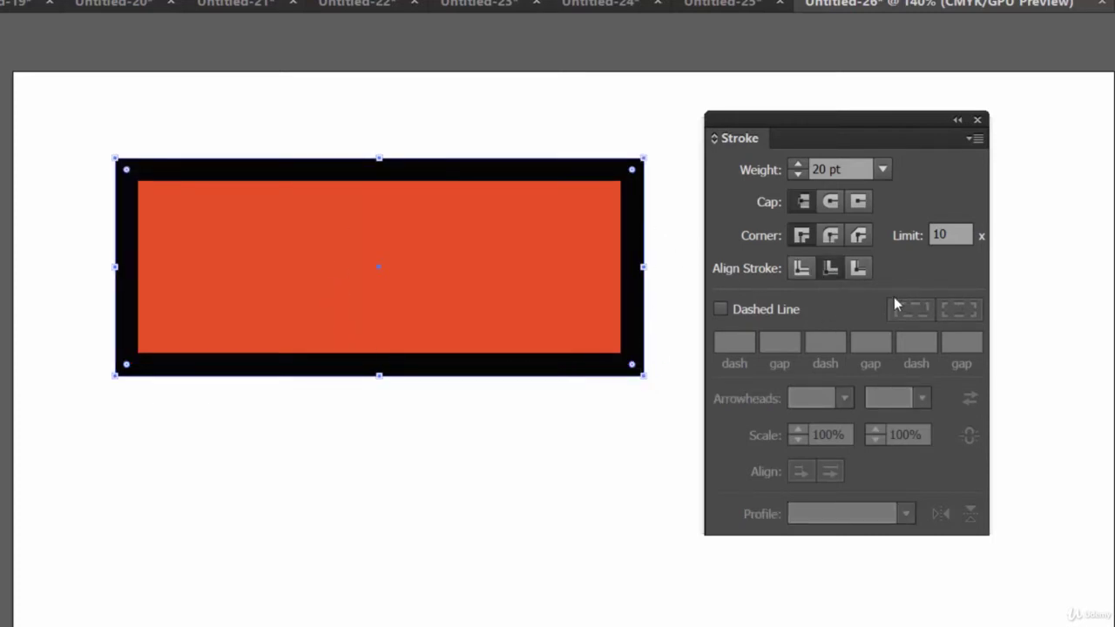
click(865, 271)
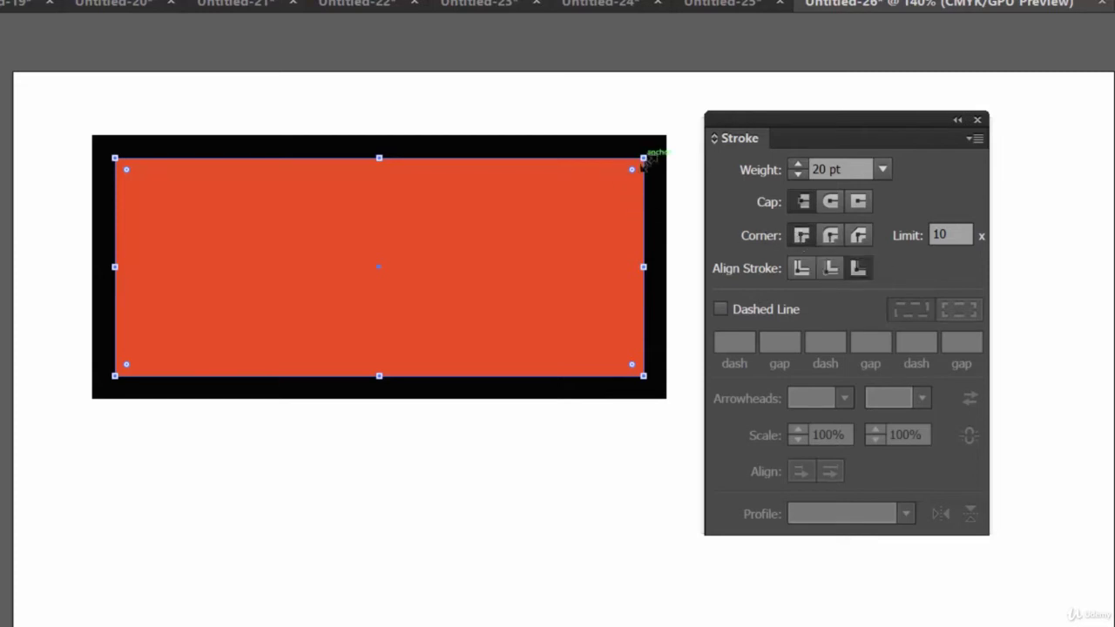
click(829, 241)
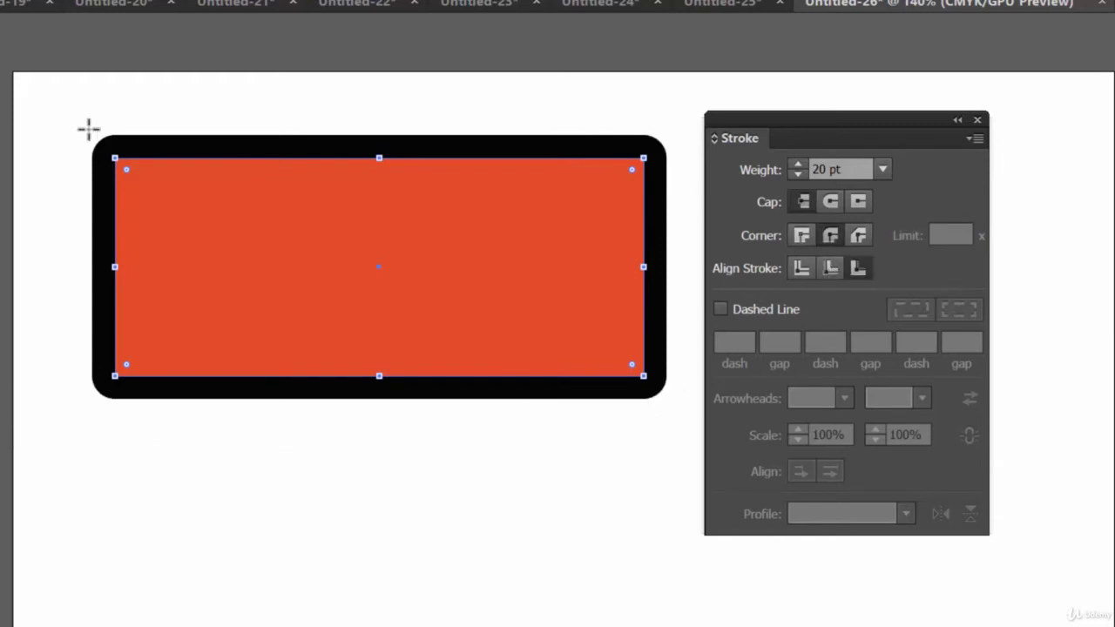
click(860, 239)
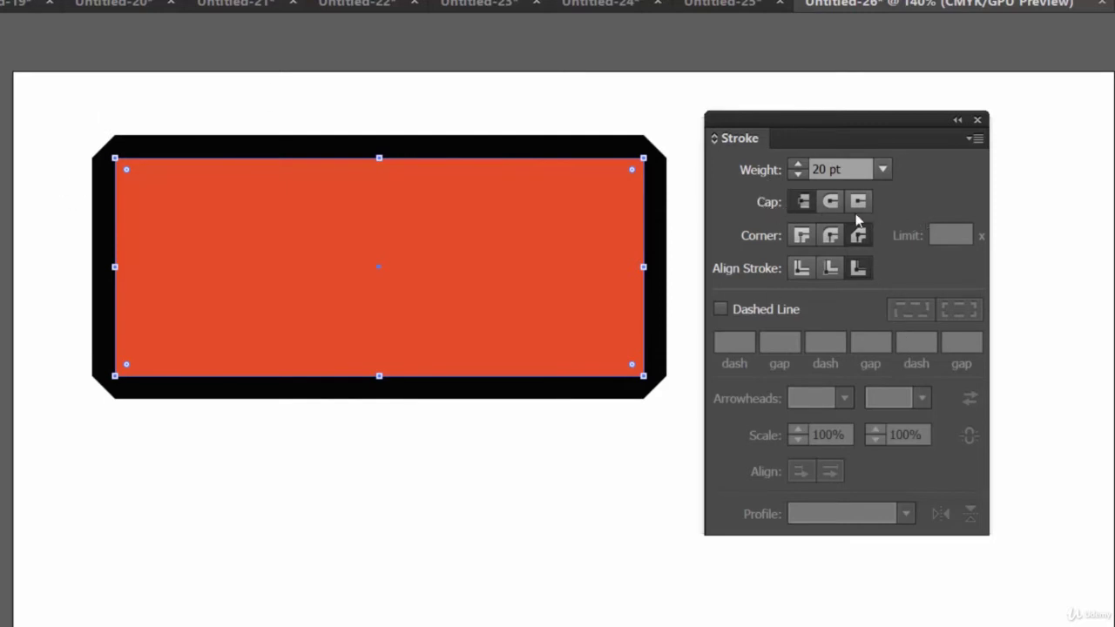
Step: Move the Stroke panel up and draw a long, nearly horizontal 20 pt black line below the rectangle
drag(850, 121, 866, 59)
click(2, 130)
click(87, 130)
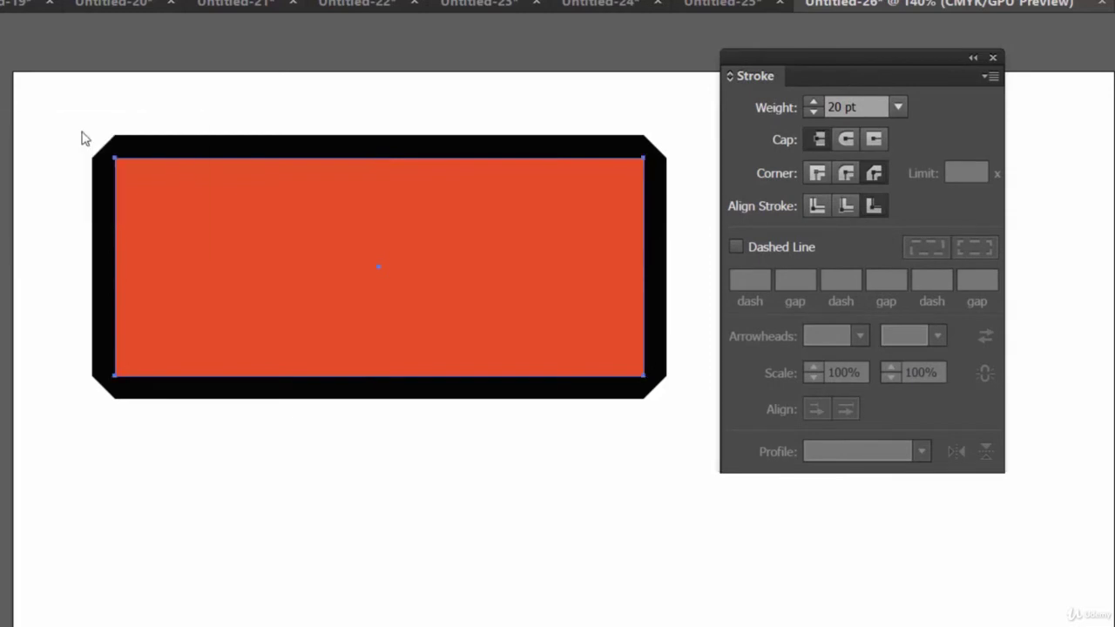
mouse_move(137, 544)
mouse_down()
mouse_move(572, 575)
mouse_move(757, 547)
mouse_up()
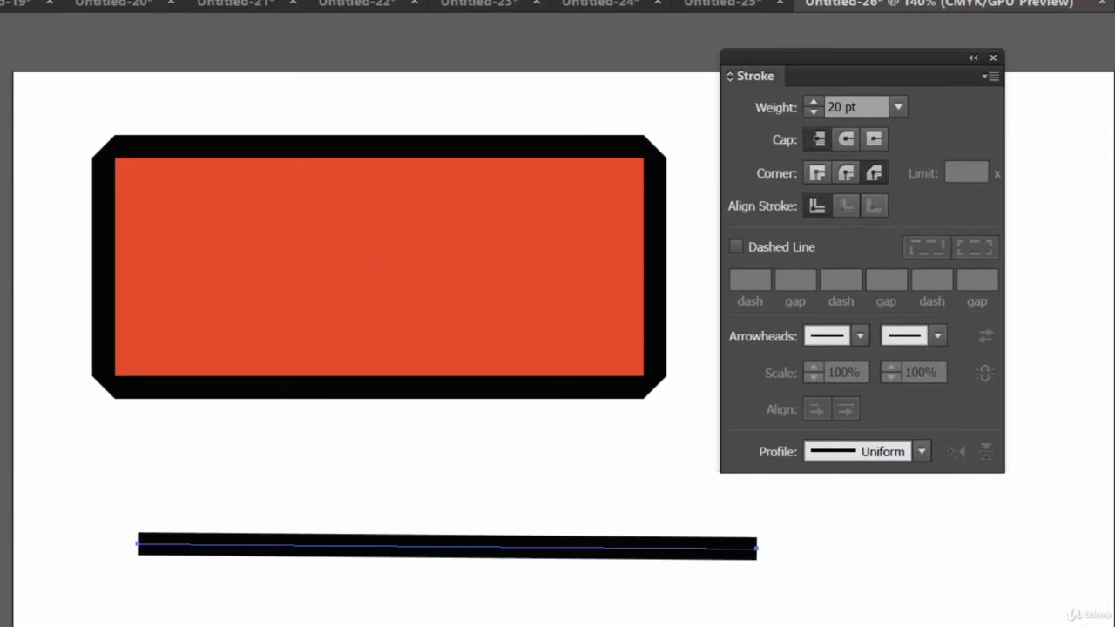
click(400, 546)
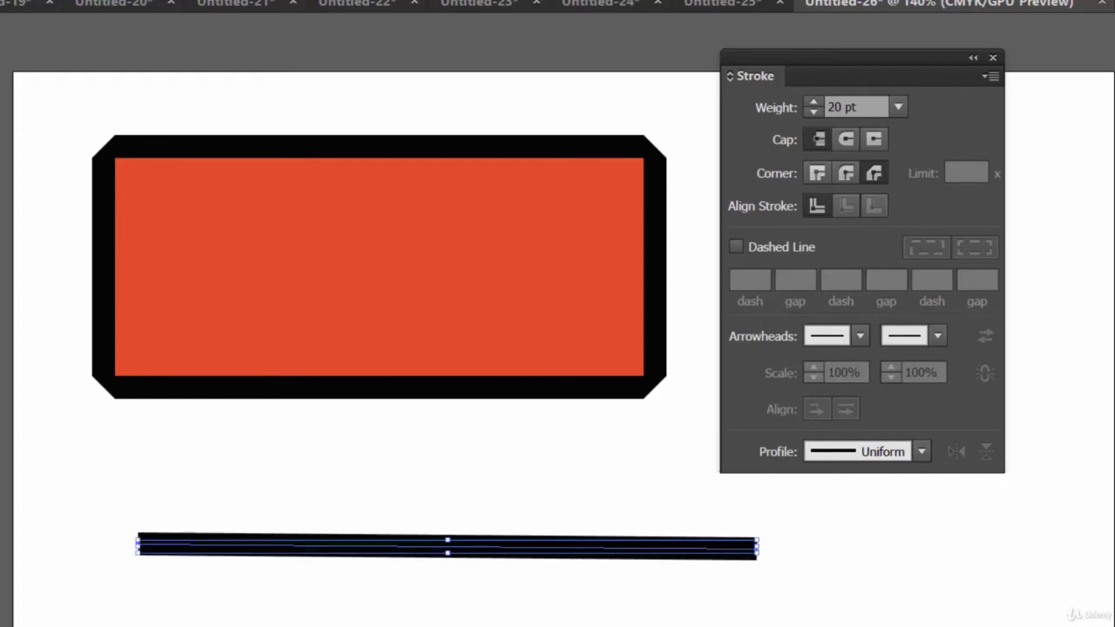
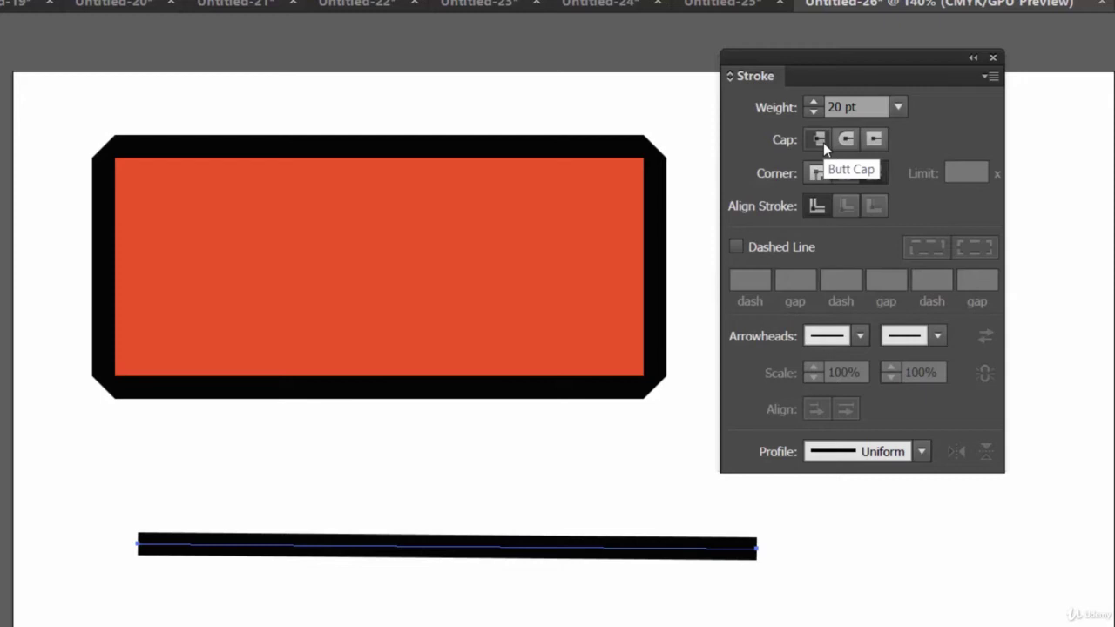
Step: Compare the projecting and butt caps on the line, and leave the projecting cap applied
click(876, 140)
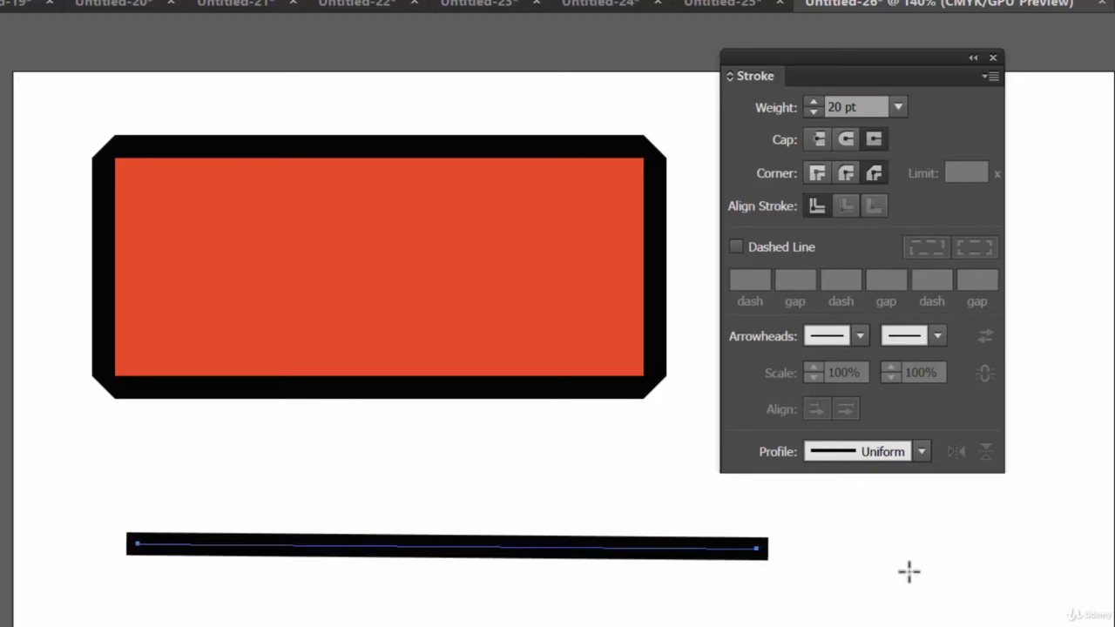
click(820, 139)
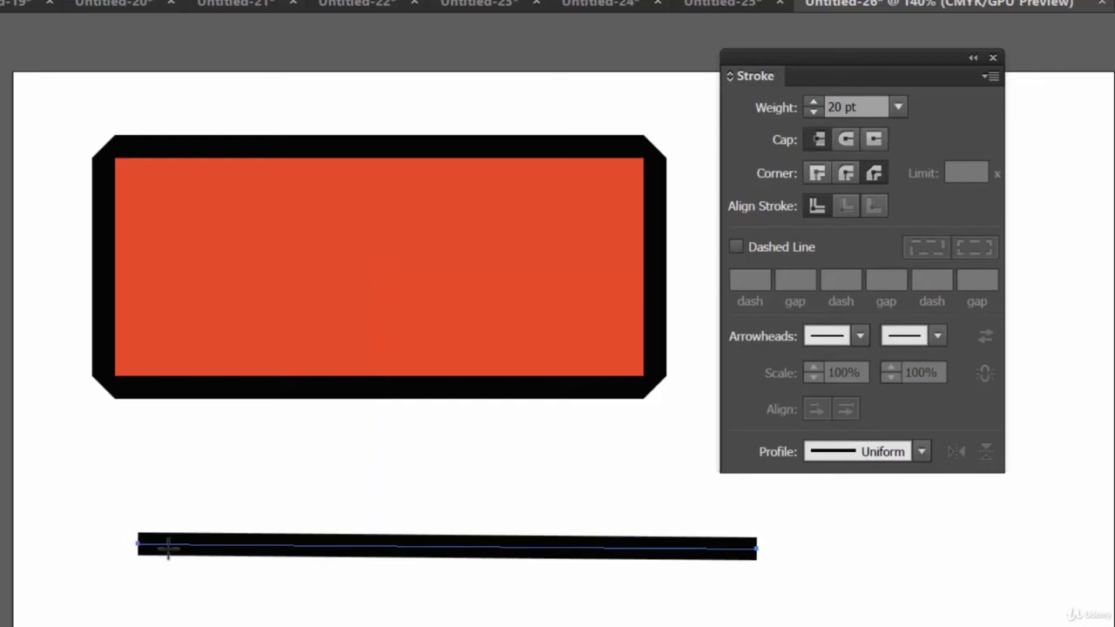
click(876, 139)
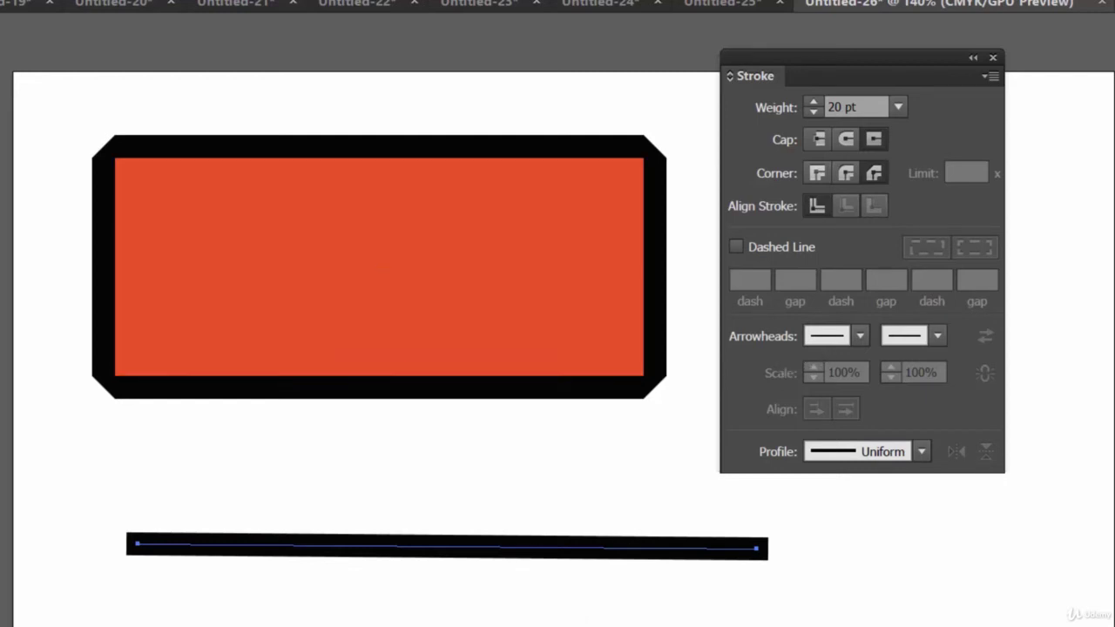
Step: Draw an open, angular path of four straight segments to the right of the long black line
drag(985, 533, 902, 609)
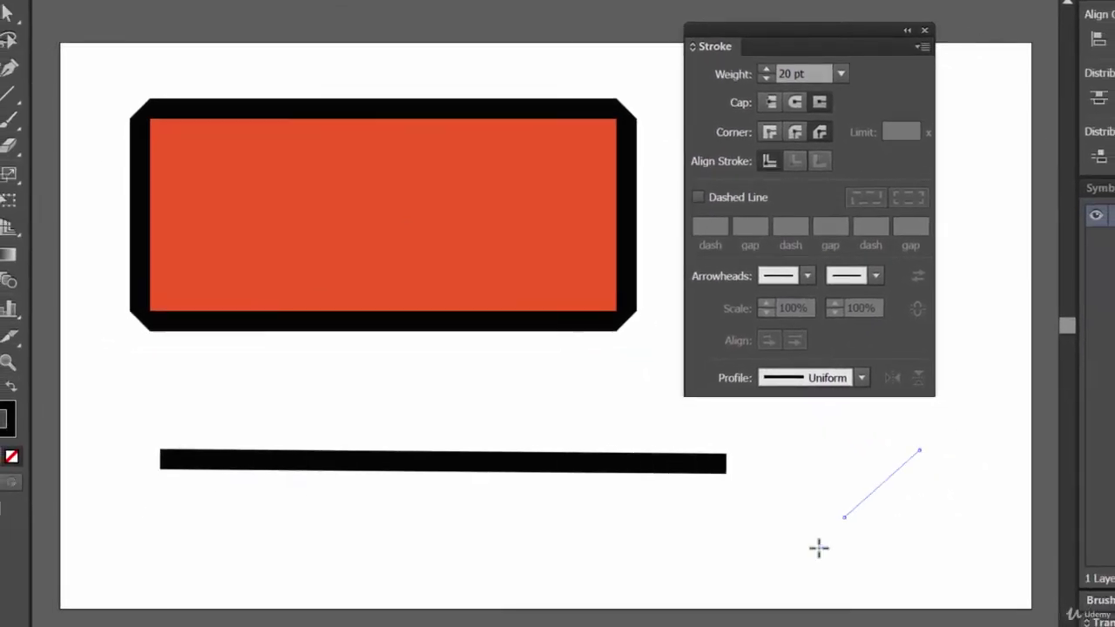
click(720, 552)
click(780, 422)
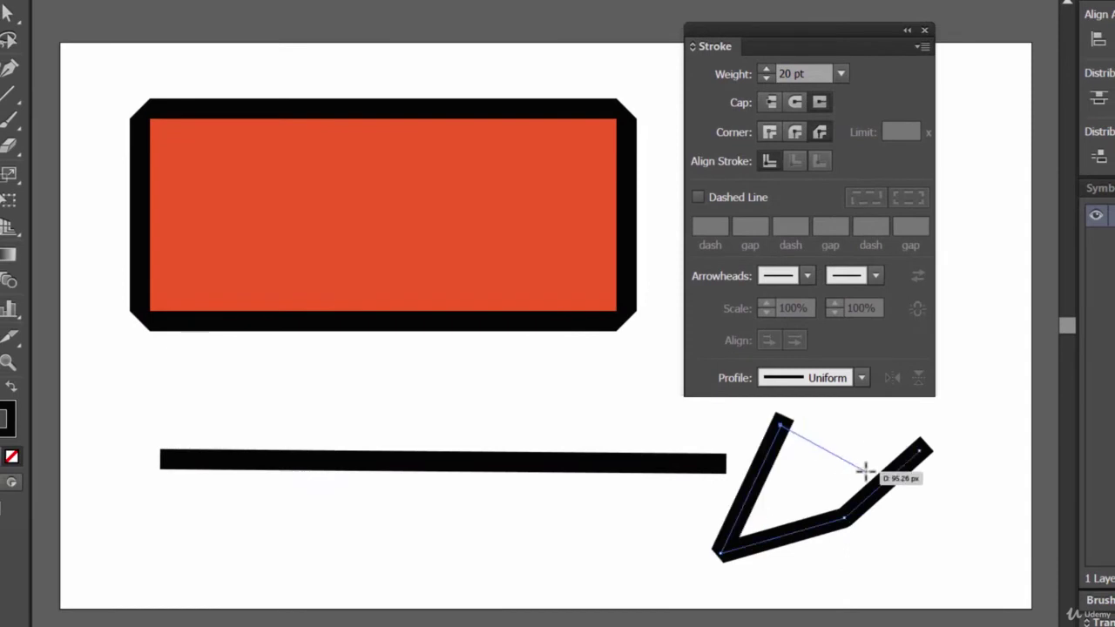
click(843, 419)
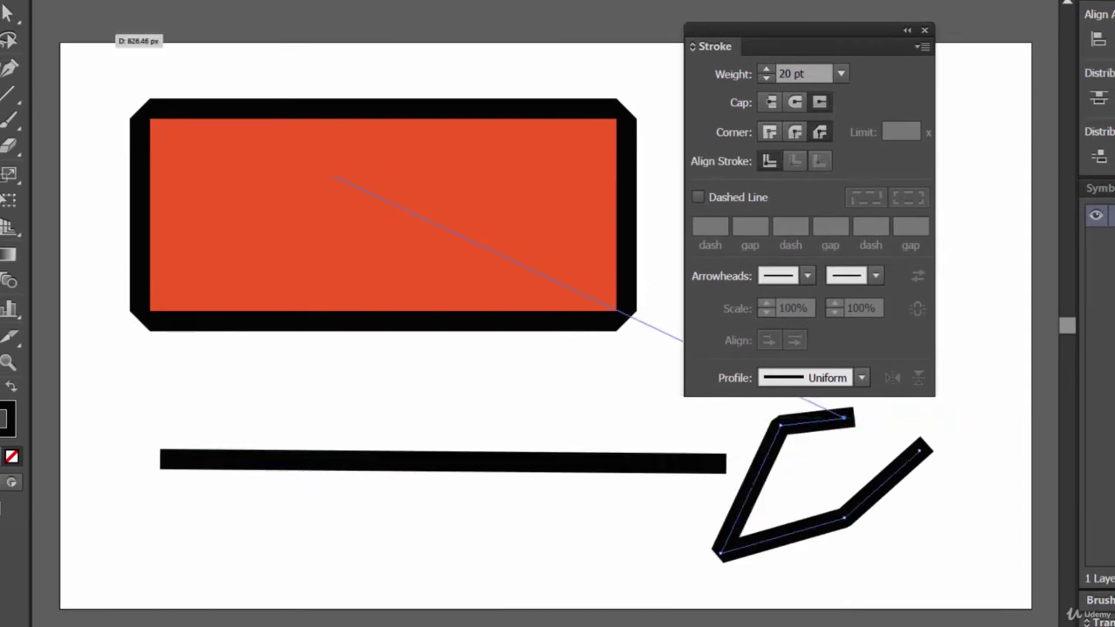
key(v)
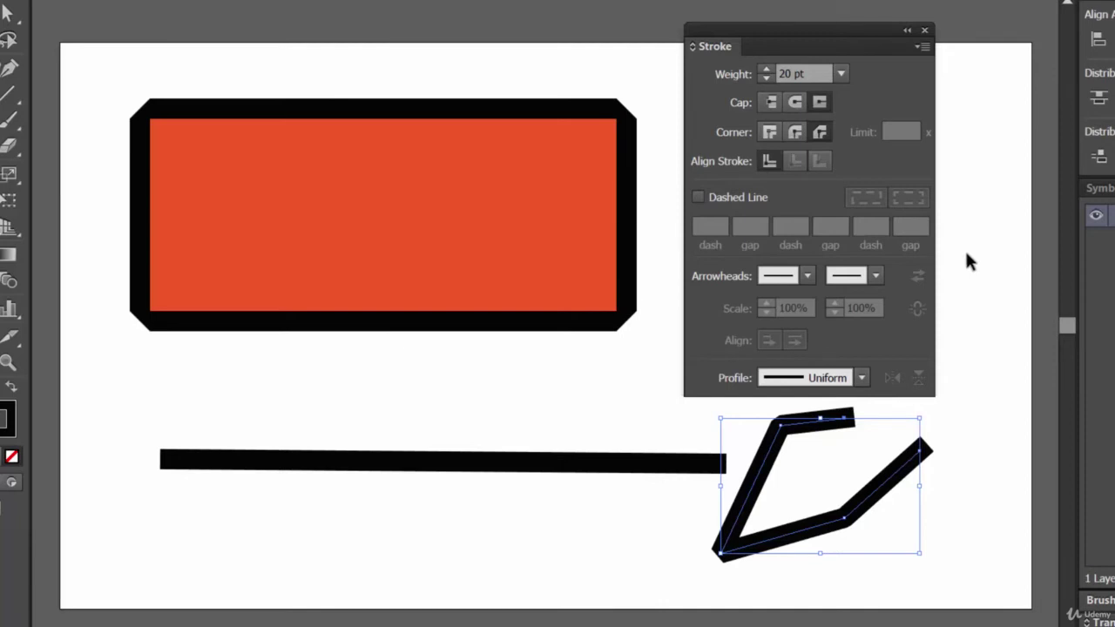
Step: Turn the orange rectangle's stroke into a dashed line and set the first dash to 12 pt
click(364, 132)
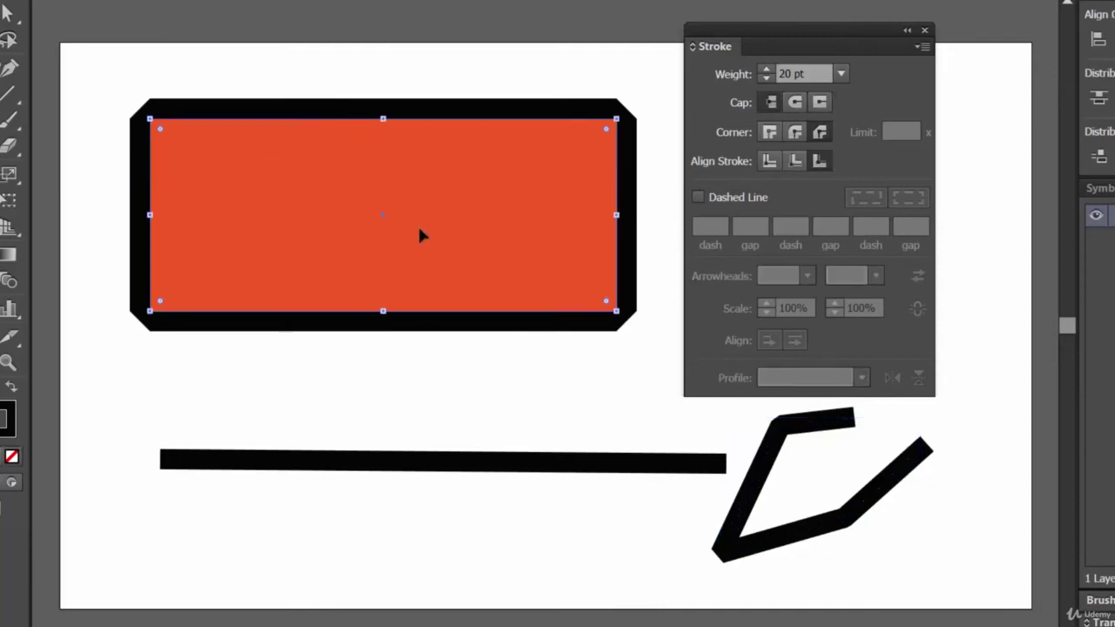
click(736, 199)
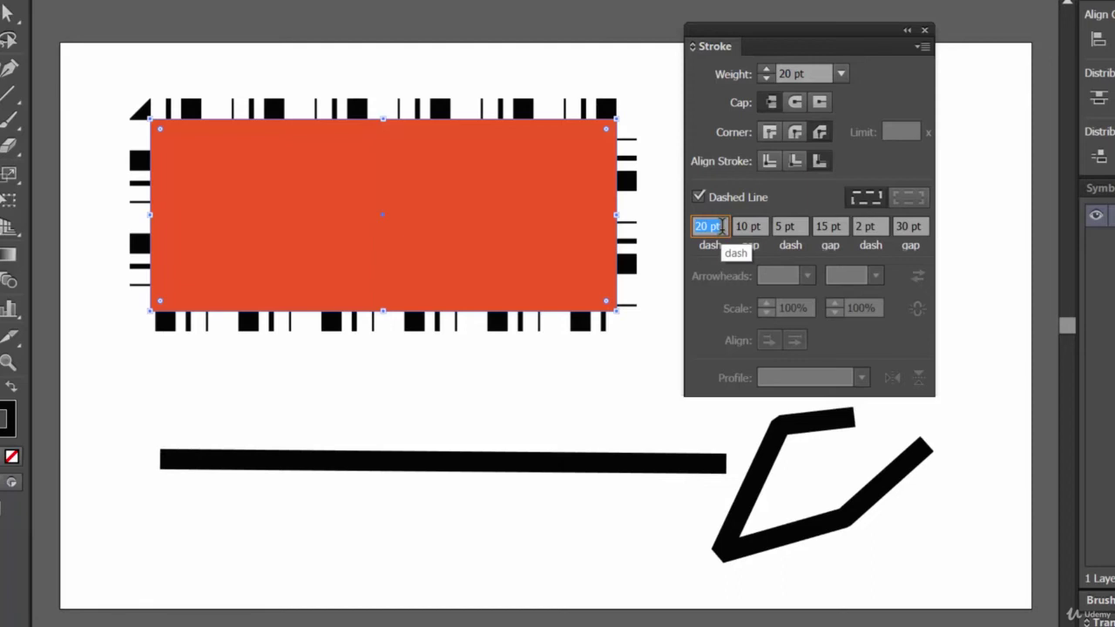
text(12)
Step: Clear the second and third dash and gap values of the rectangle's dashed stroke
click(793, 226)
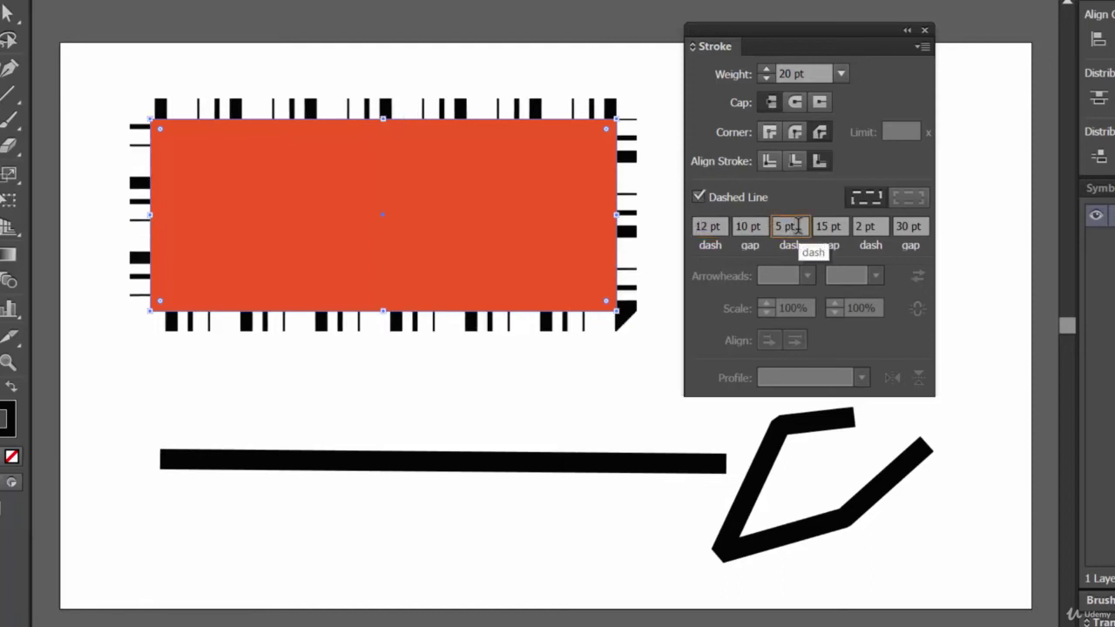
key(BackSpace)
key(BackSpace)
key(BackSpace)
key(BackSpace)
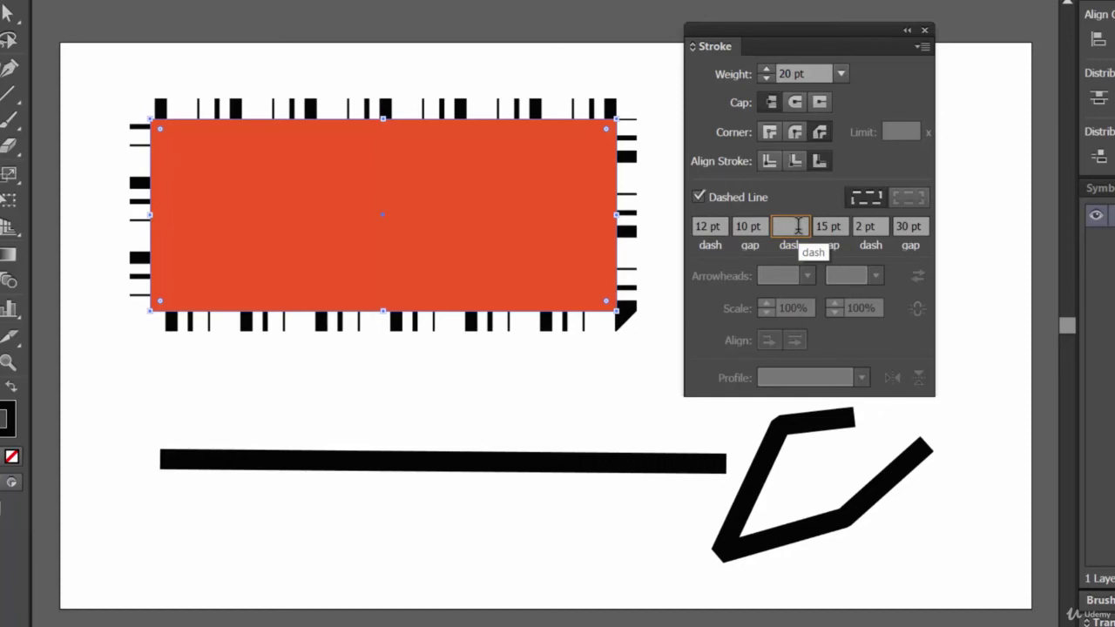
click(879, 226)
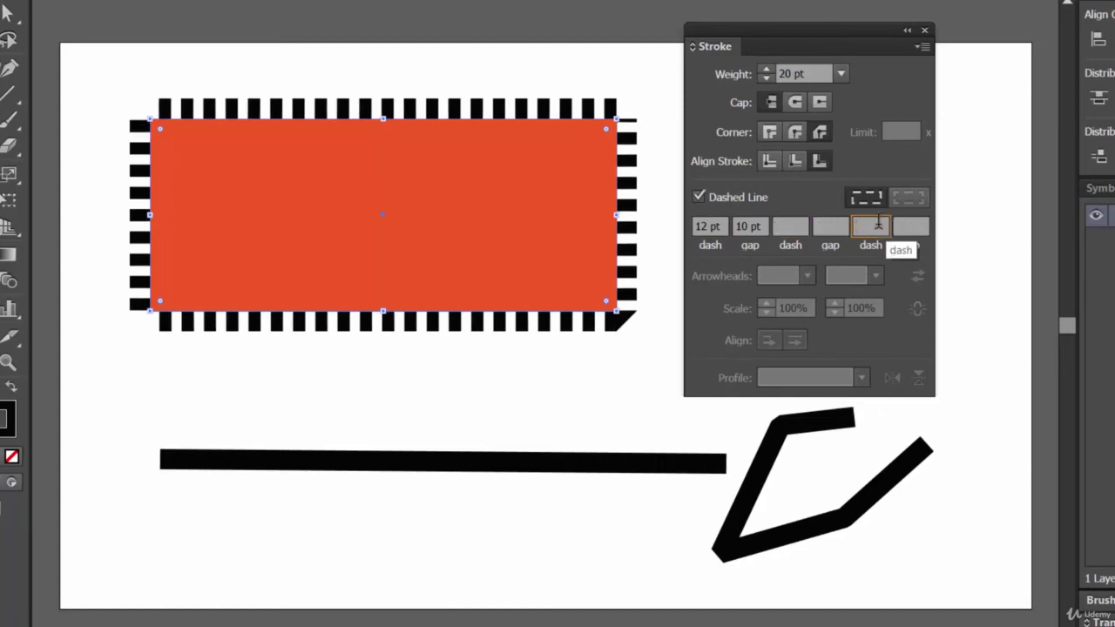
Step: Try the rectangle's dashes with the first gap left blank, and set that gap to 20 pt
click(764, 225)
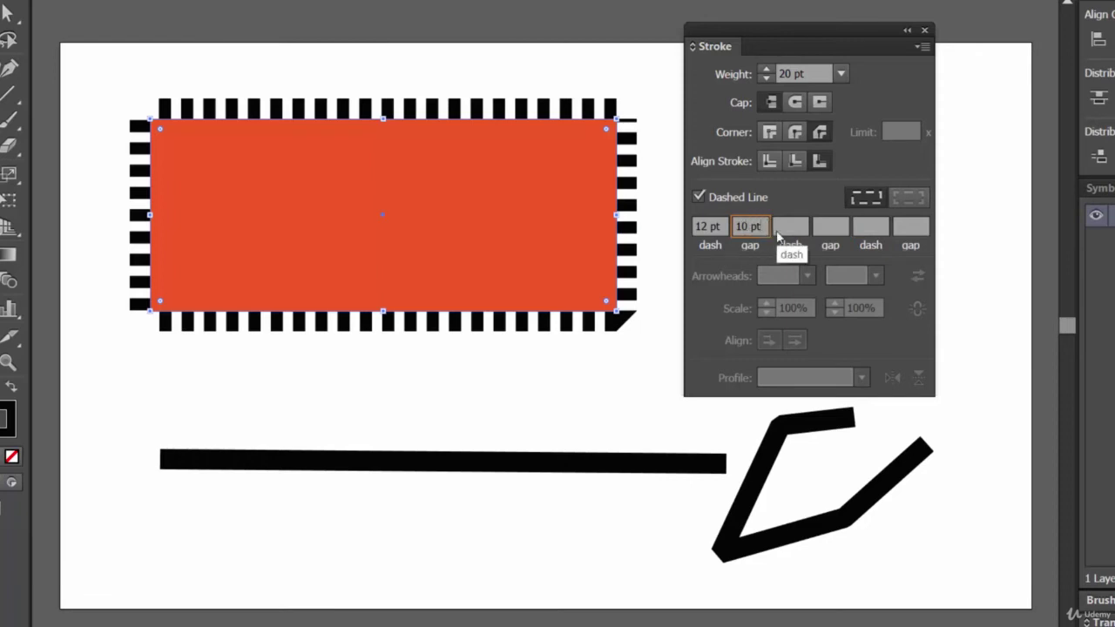
key(BackSpace)
key(BackSpace)
key(BackSpace)
key(BackSpace)
key(BackSpace)
key(shift+Tab)
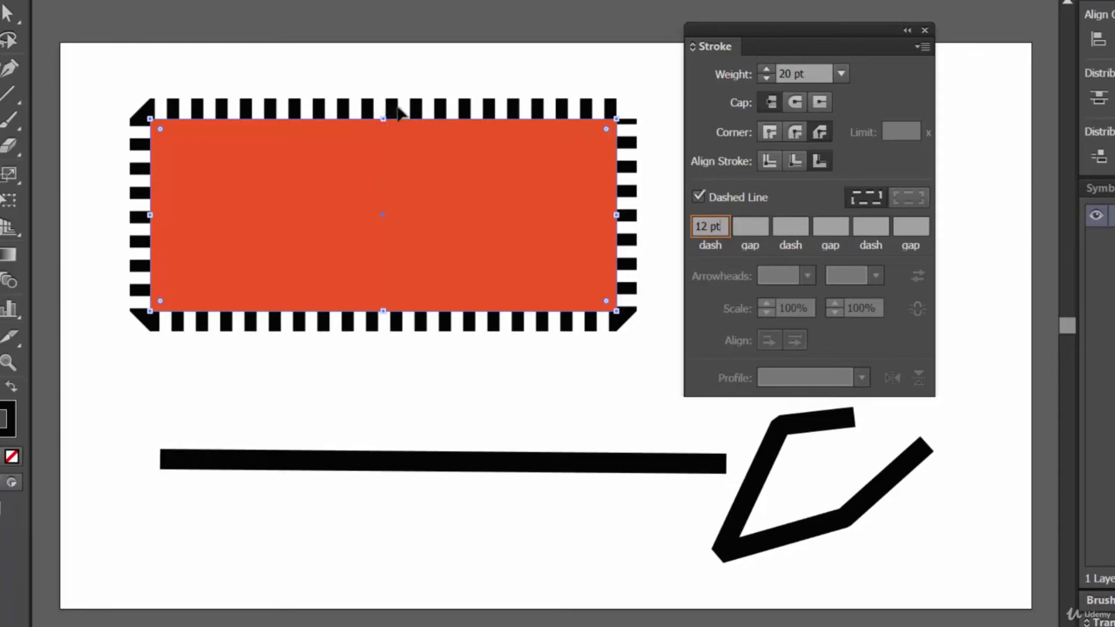
key(Return)
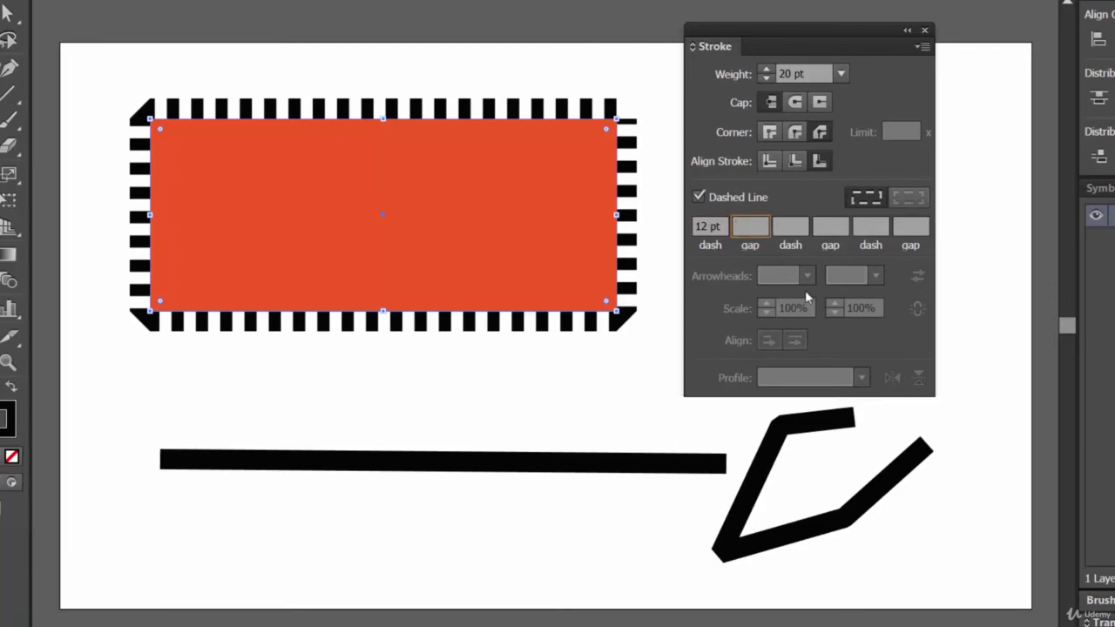
text(20)
key(Tab)
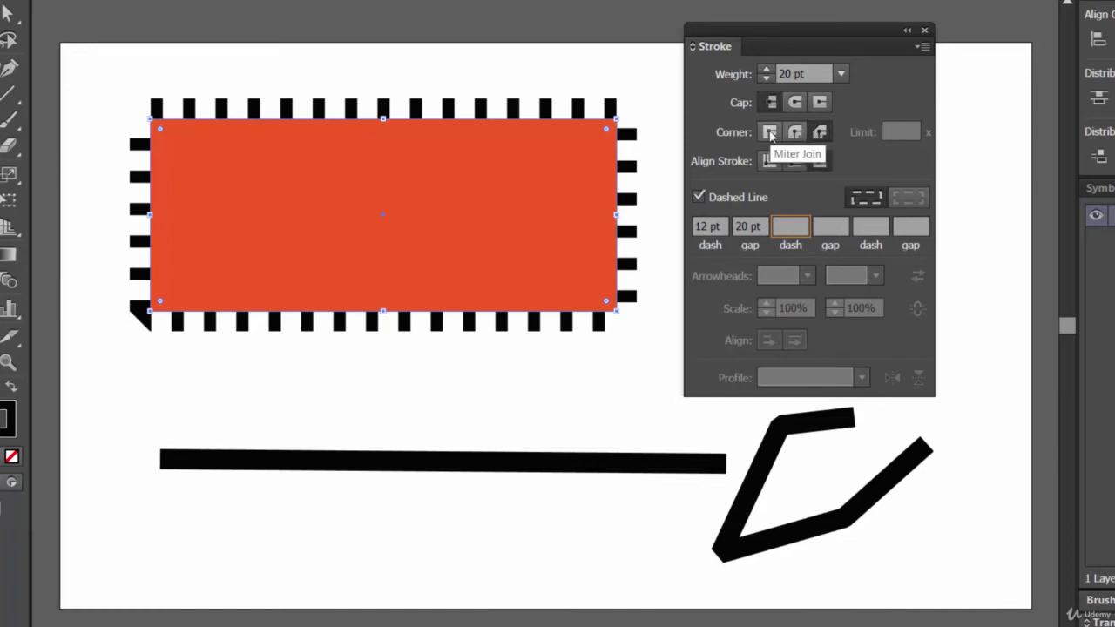
Step: Apply a miter join to the rectangle's corners and add a second dash of 5 pt
click(770, 133)
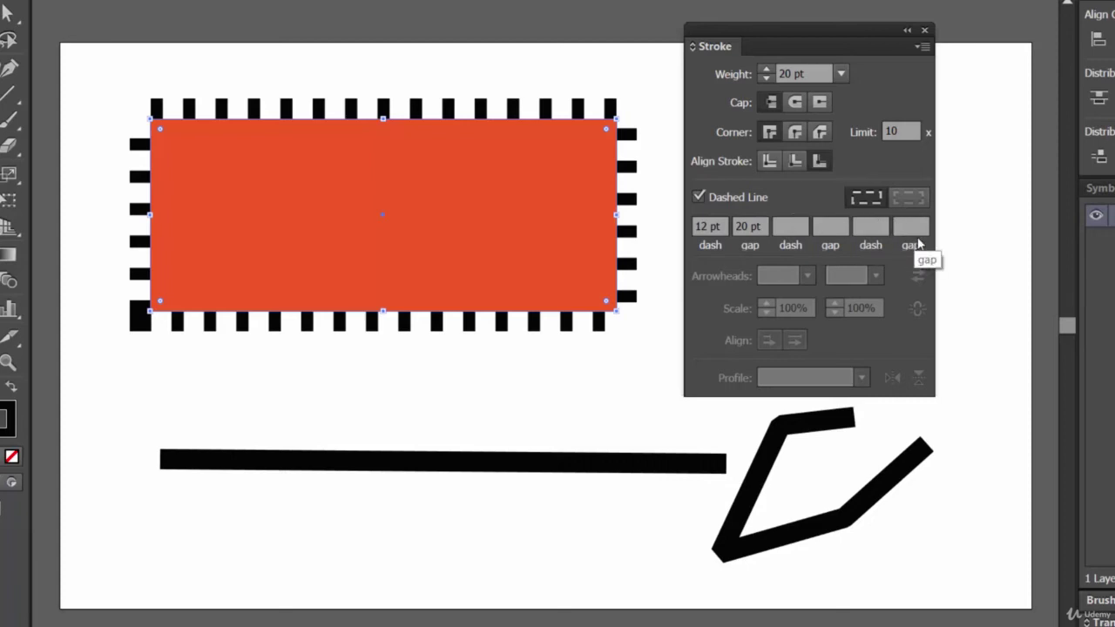
click(790, 227)
text(5)
key(Tab)
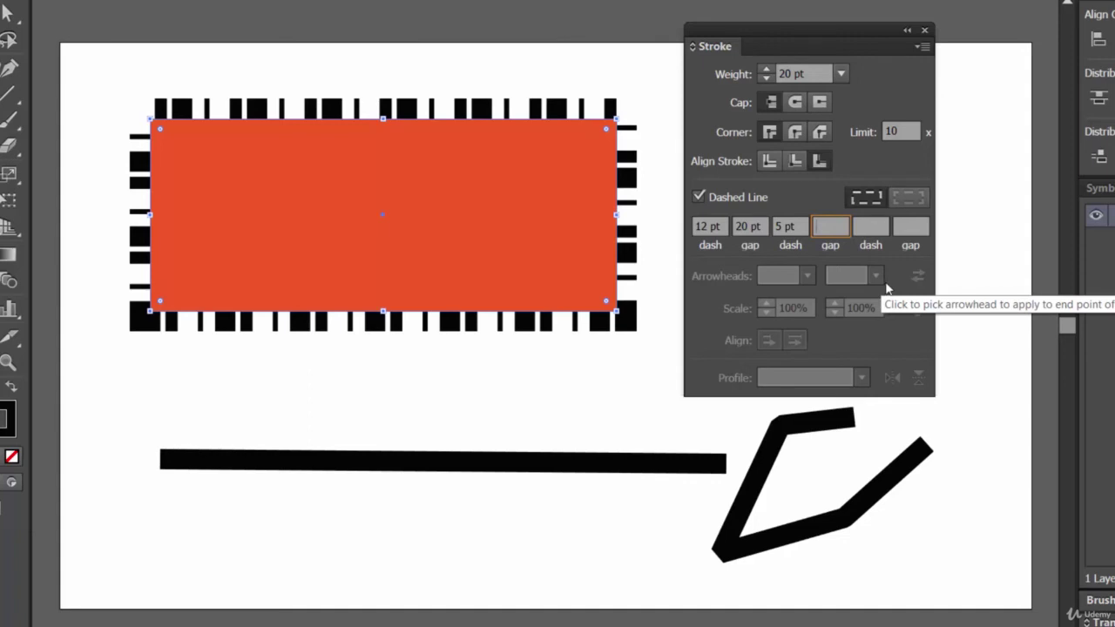
Step: Try a 20 pt second gap in the rectangle's dash pattern, settling on 10 pt
drag(696, 226, 730, 256)
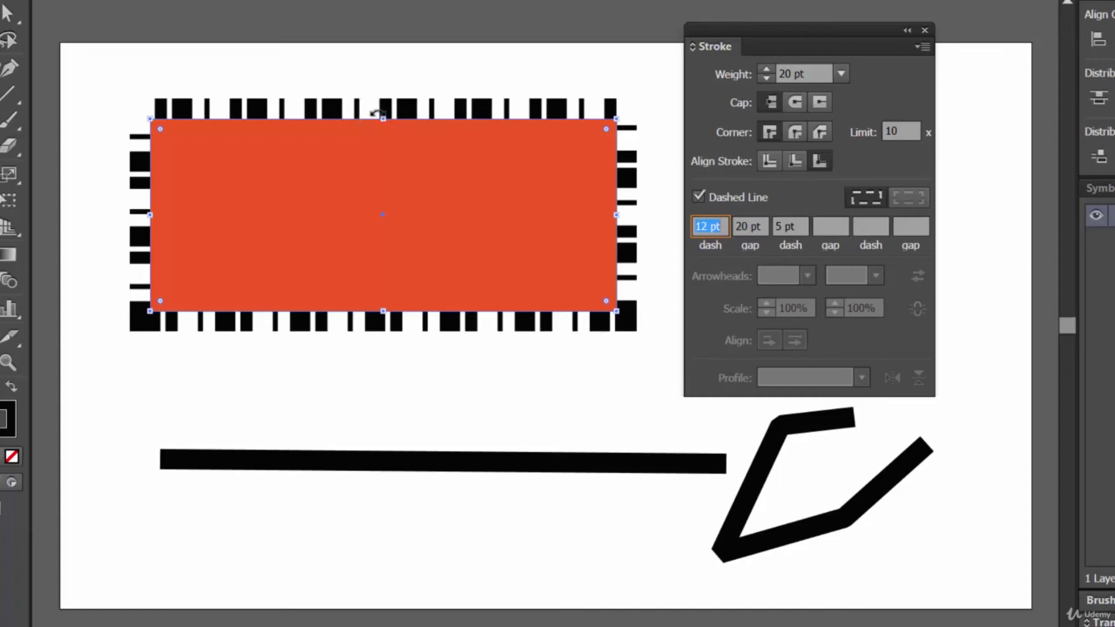
click(832, 226)
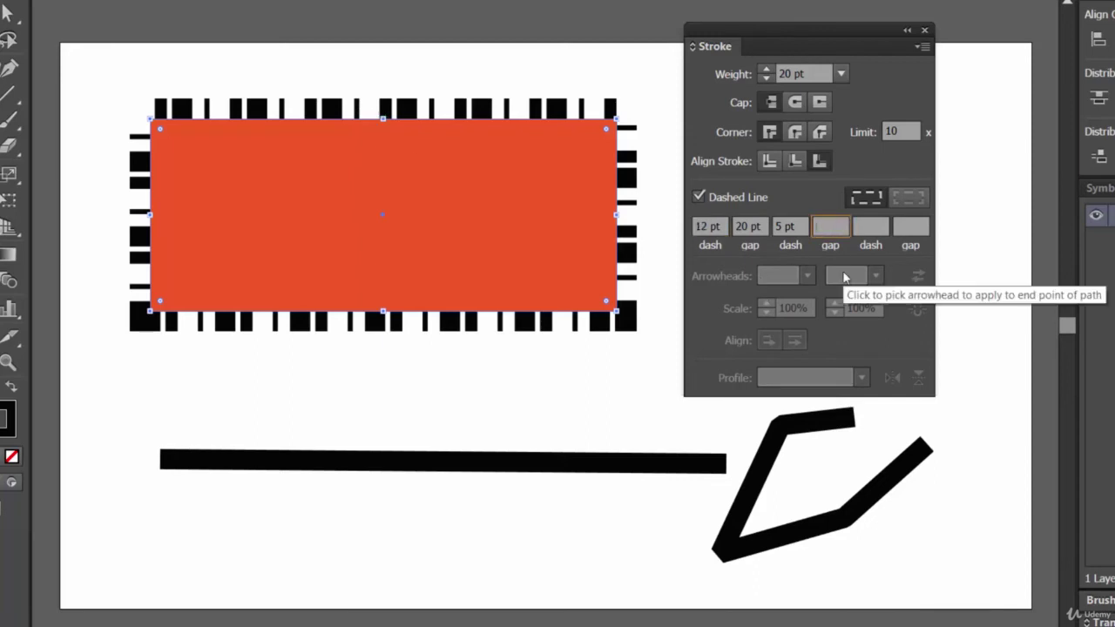
text(20)
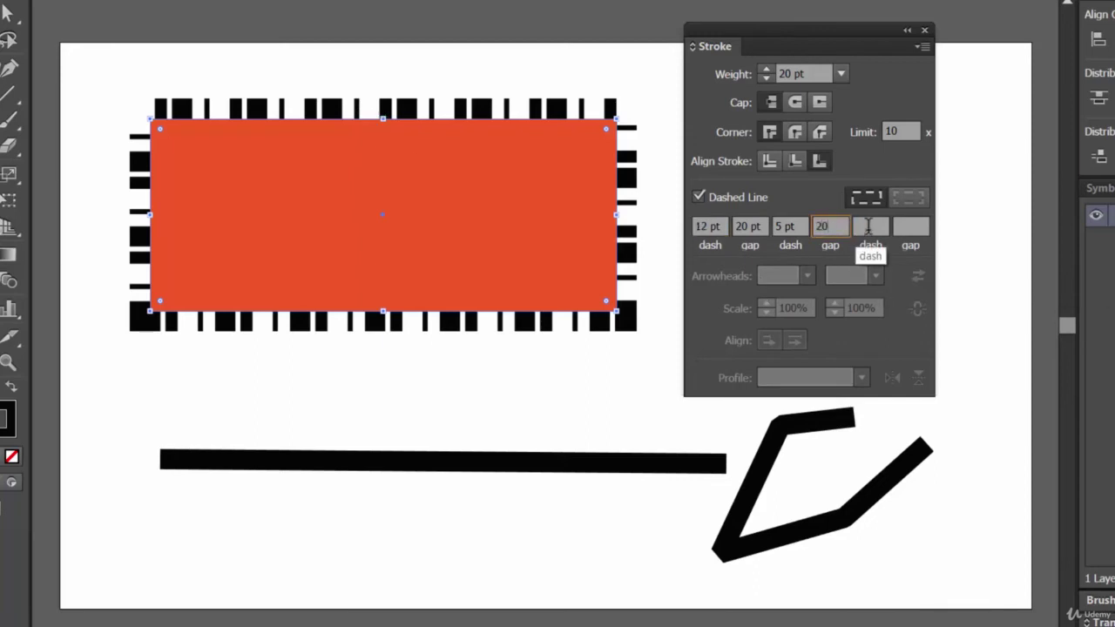
click(868, 227)
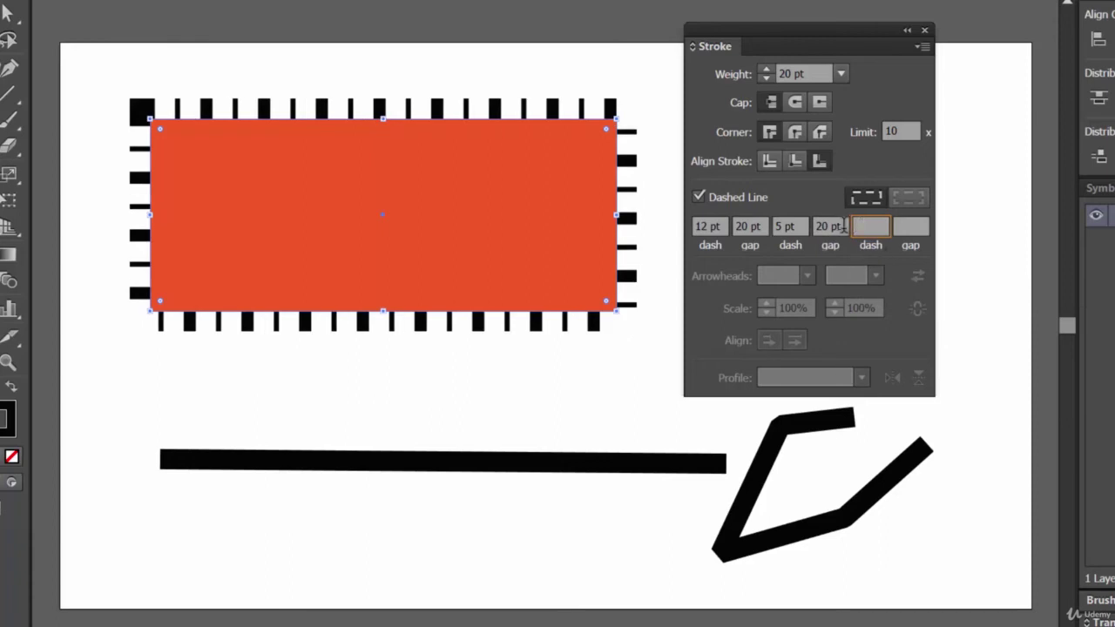
double_click(830, 227)
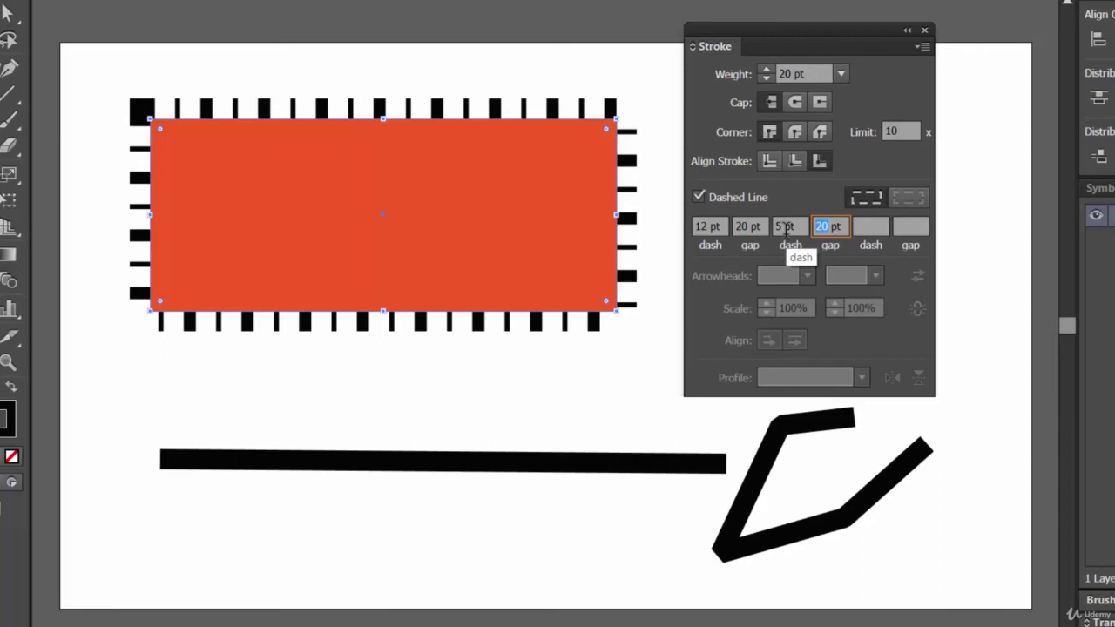
text(10)
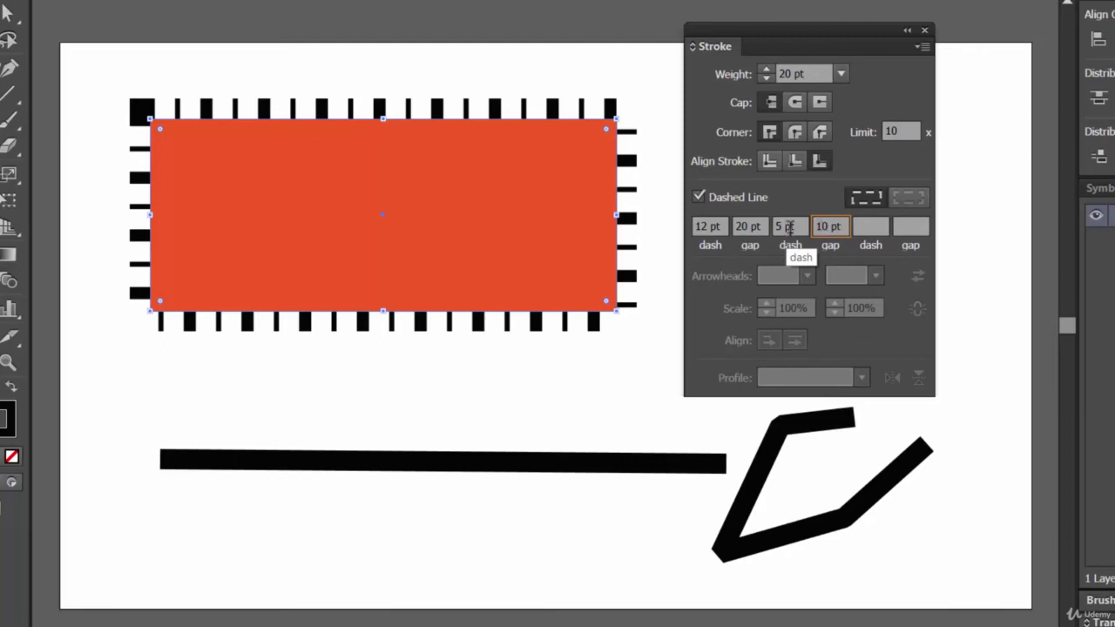
Step: Complete the rectangle's dash pattern with a third dash of 20 pt and a third gap of 30 pt
click(865, 226)
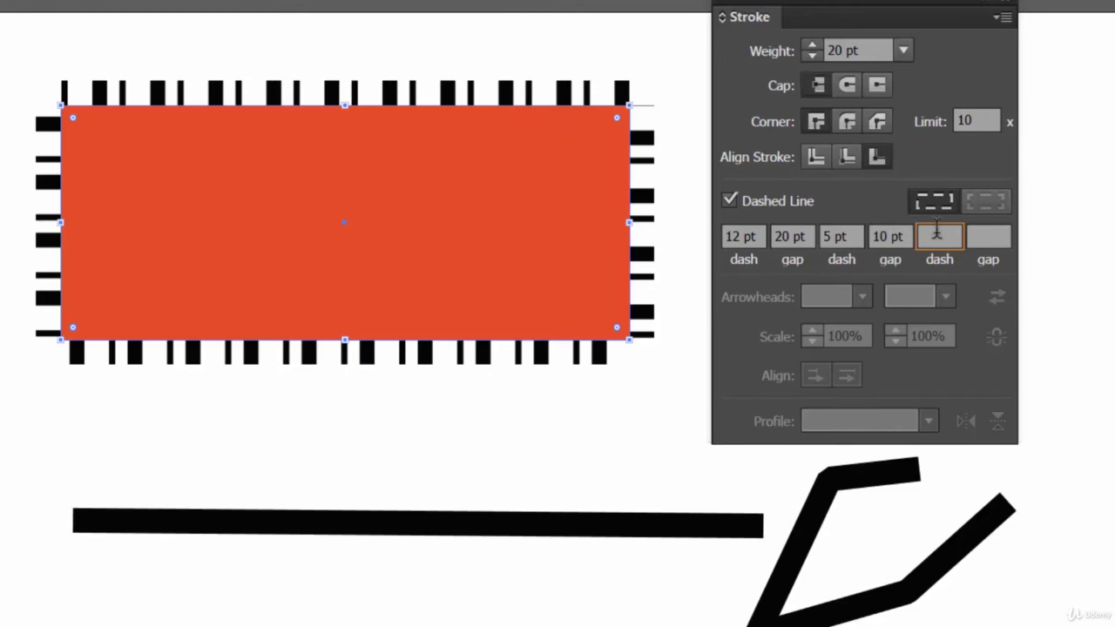
click(982, 235)
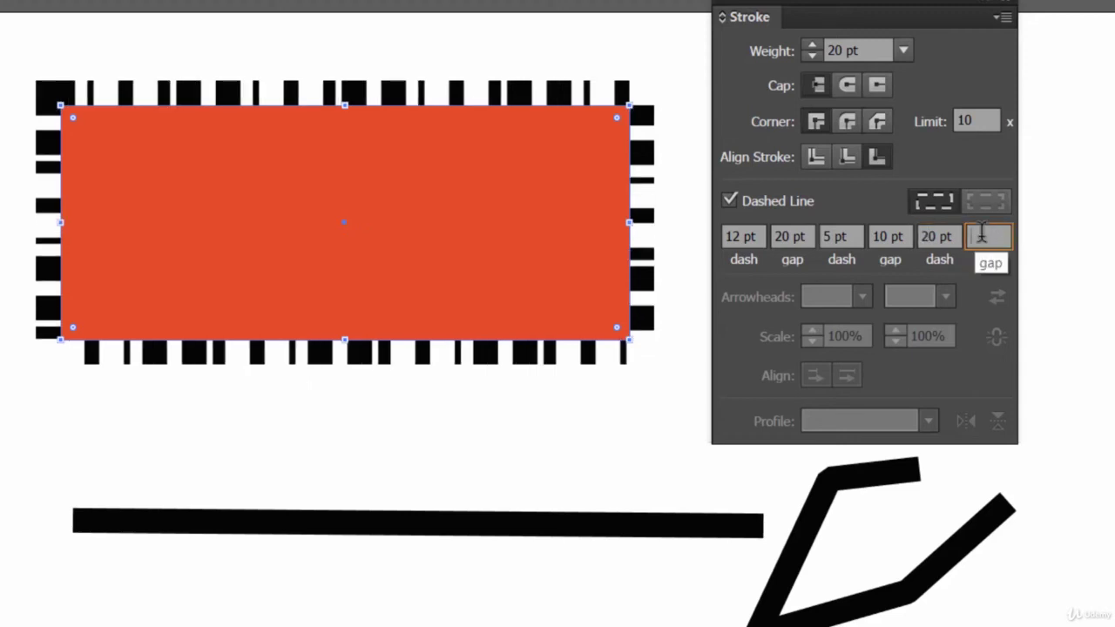
text(30)
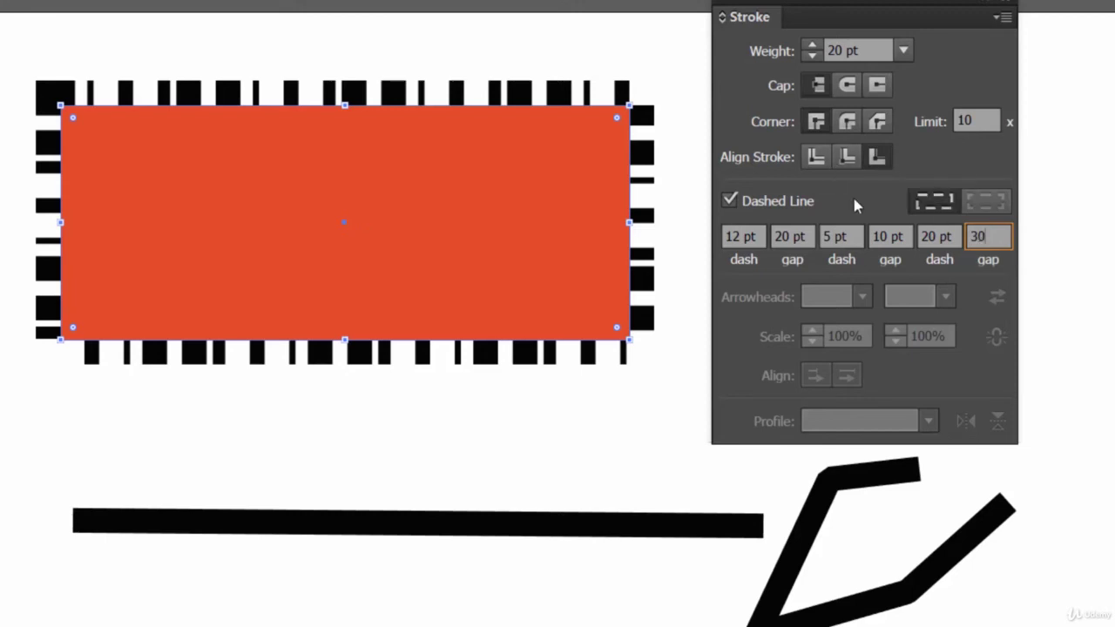
click(843, 234)
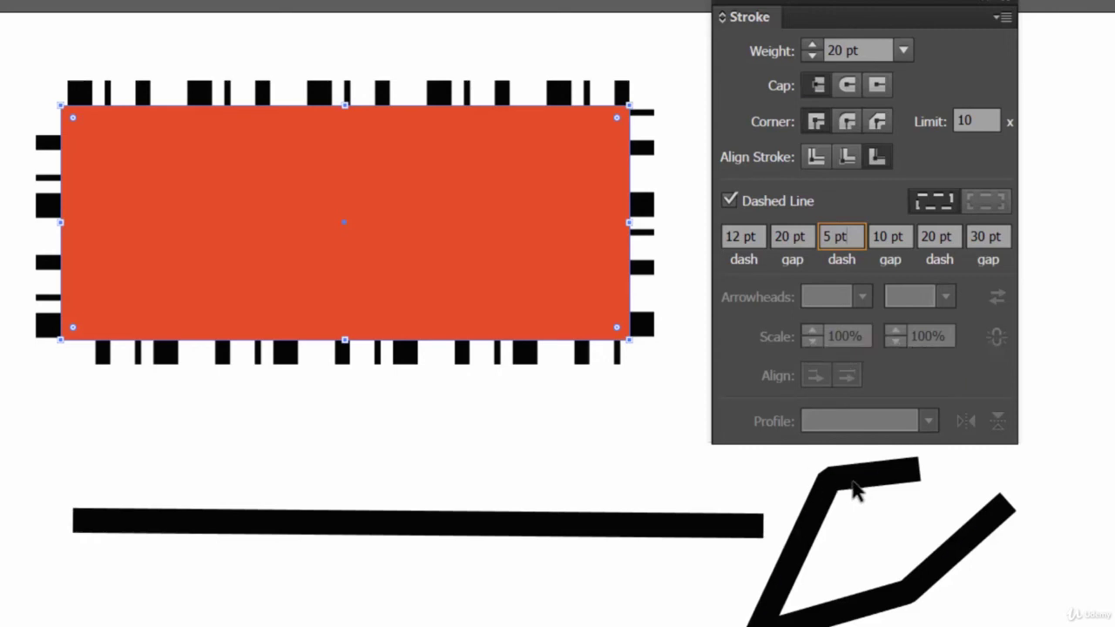
Step: Browse the start-point arrowheads for the angular path and apply the pointing-hand Arrow 35
click(879, 475)
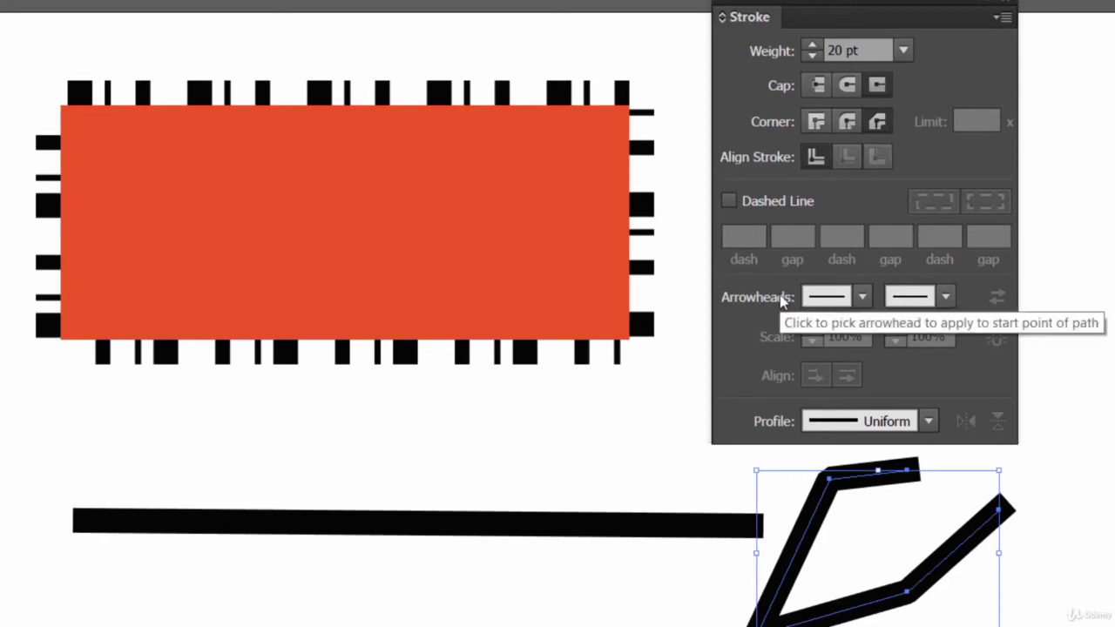
click(863, 297)
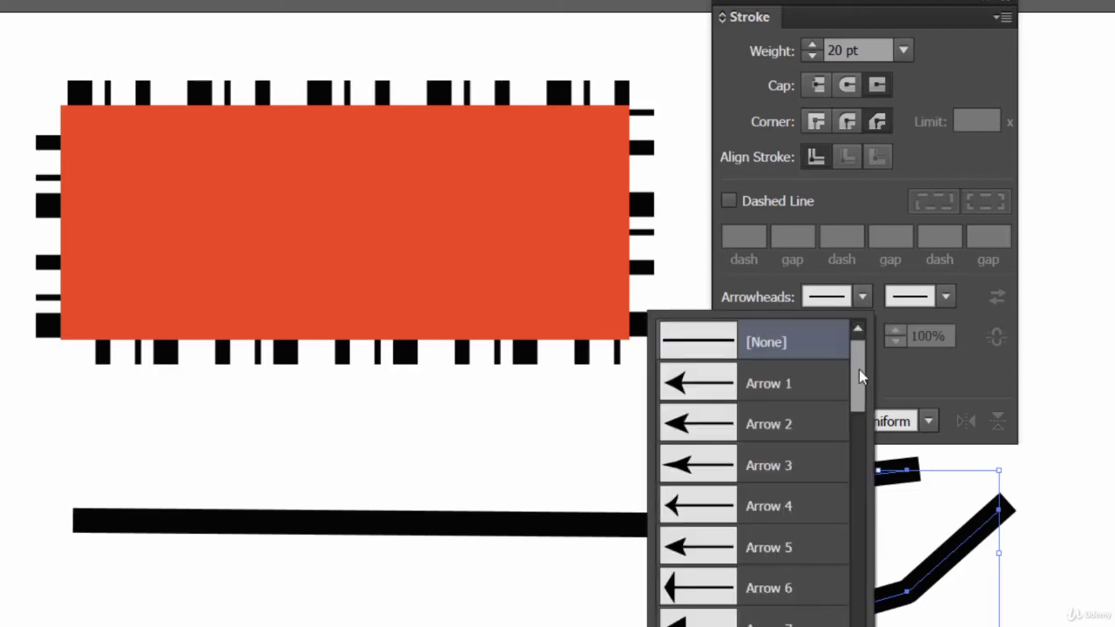
drag(859, 370, 870, 317)
drag(857, 366, 858, 626)
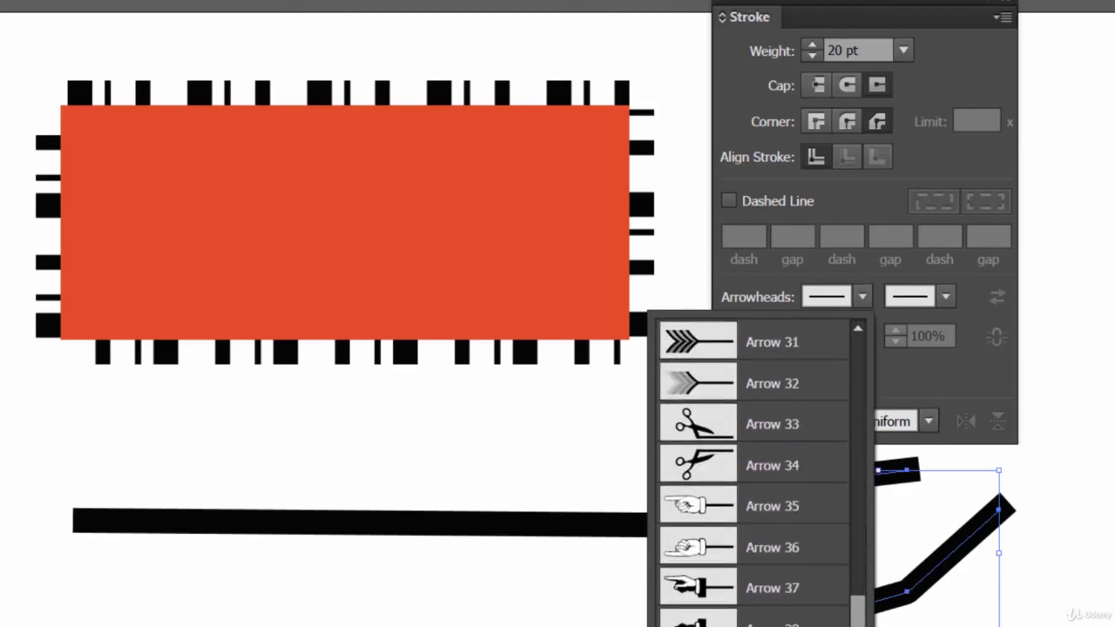
scroll(852, 523, up, 8)
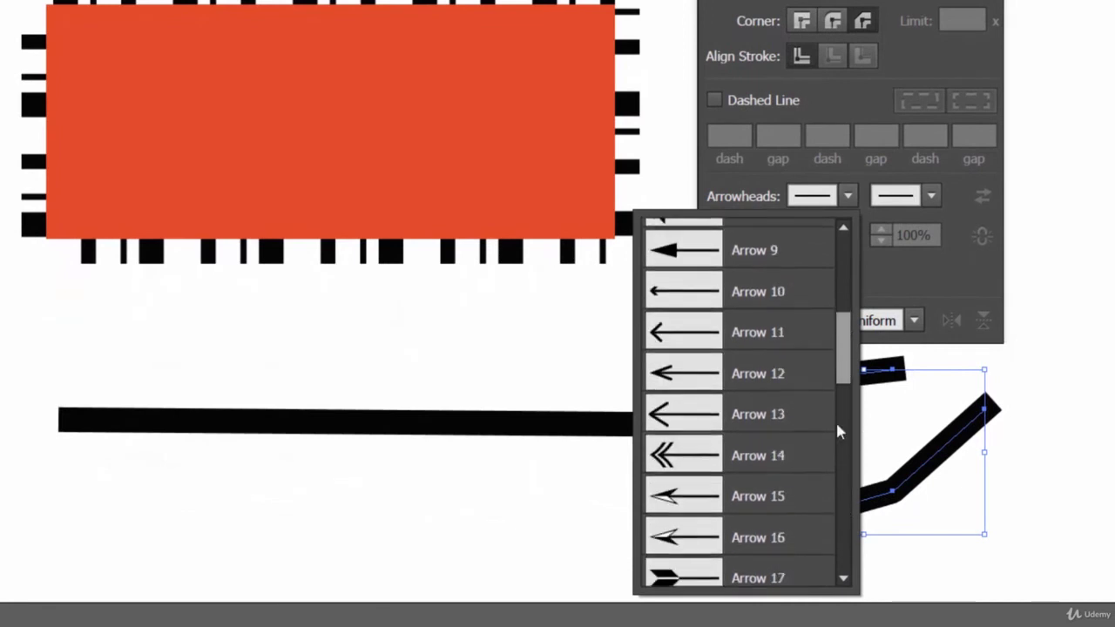
scroll(838, 431, down, 8)
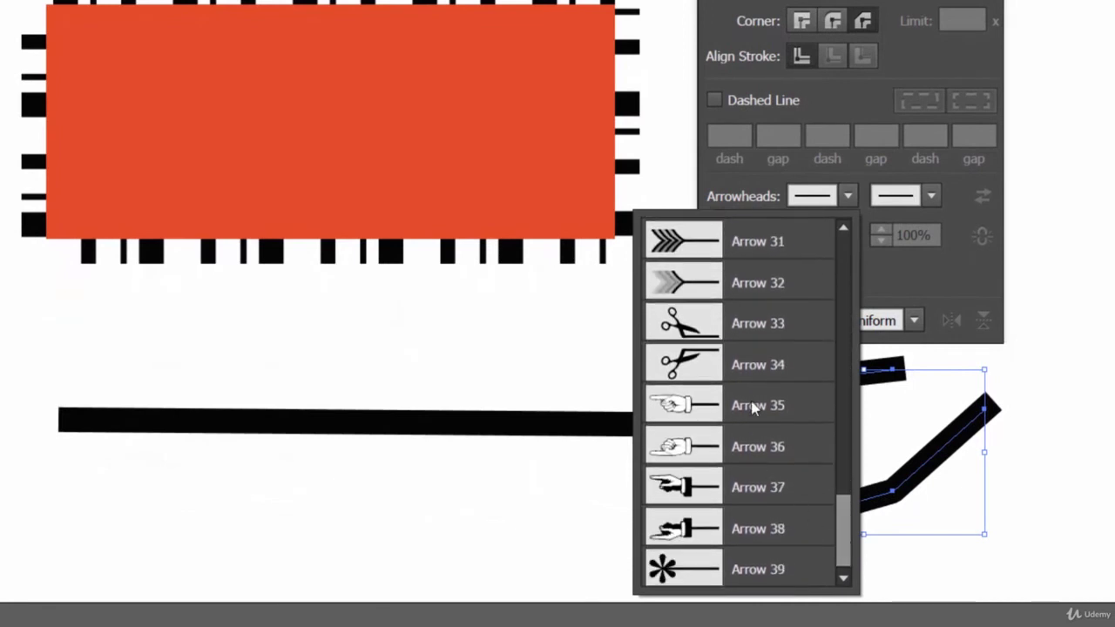
click(755, 408)
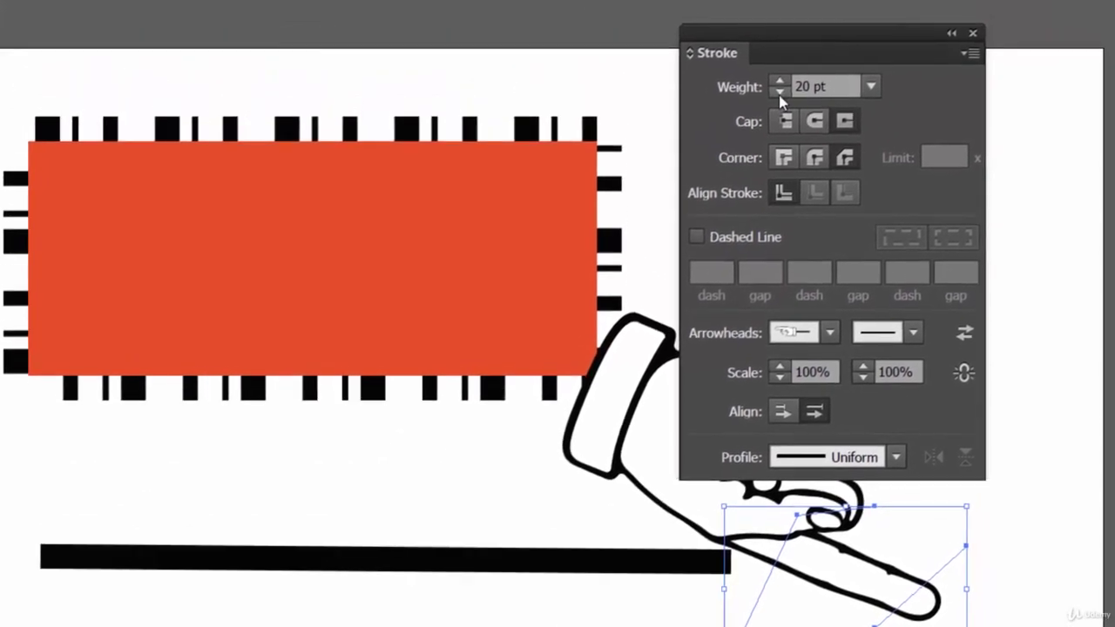
Step: Reduce the angular path's stroke weight to 3 pt
click(779, 91)
click(779, 91)
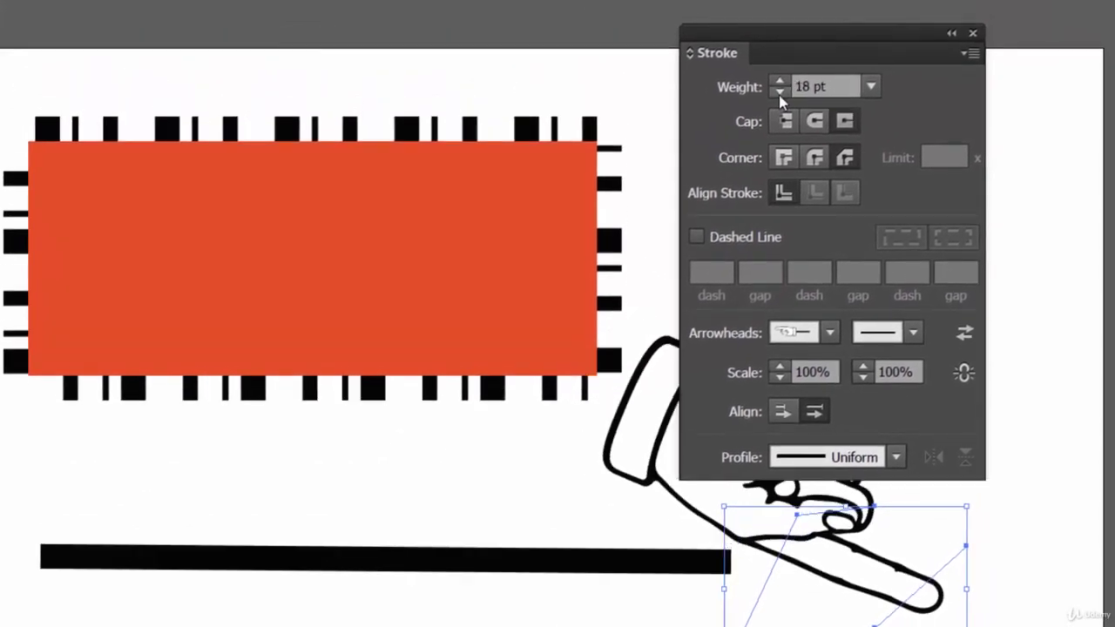
click(779, 93)
click(779, 92)
click(779, 93)
click(779, 93)
click(779, 93)
click(778, 92)
click(779, 93)
click(779, 92)
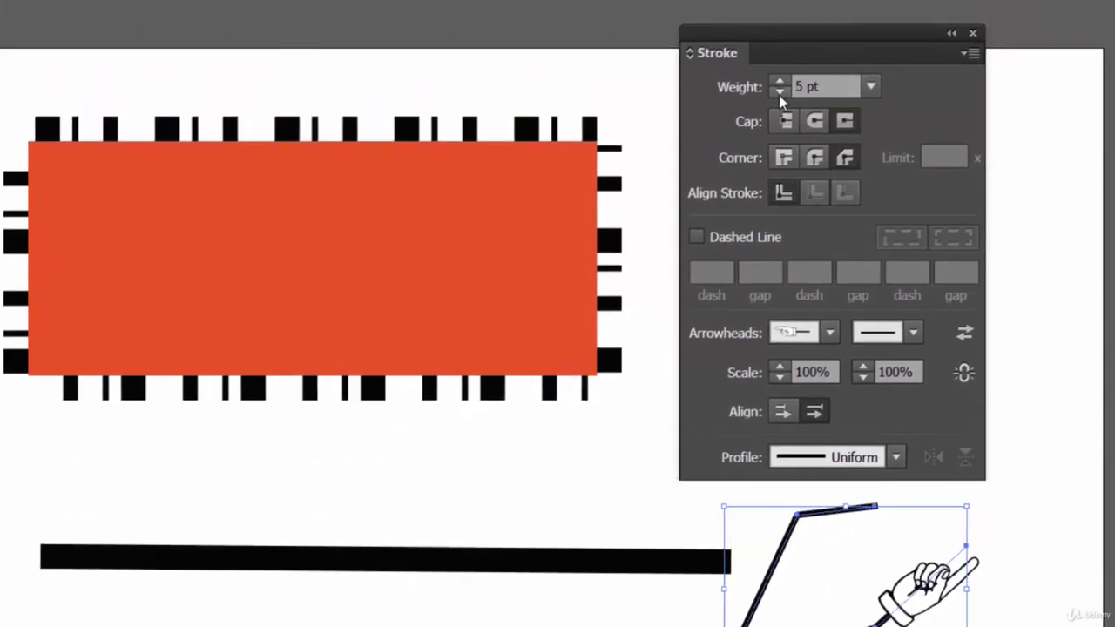
click(779, 92)
click(779, 92)
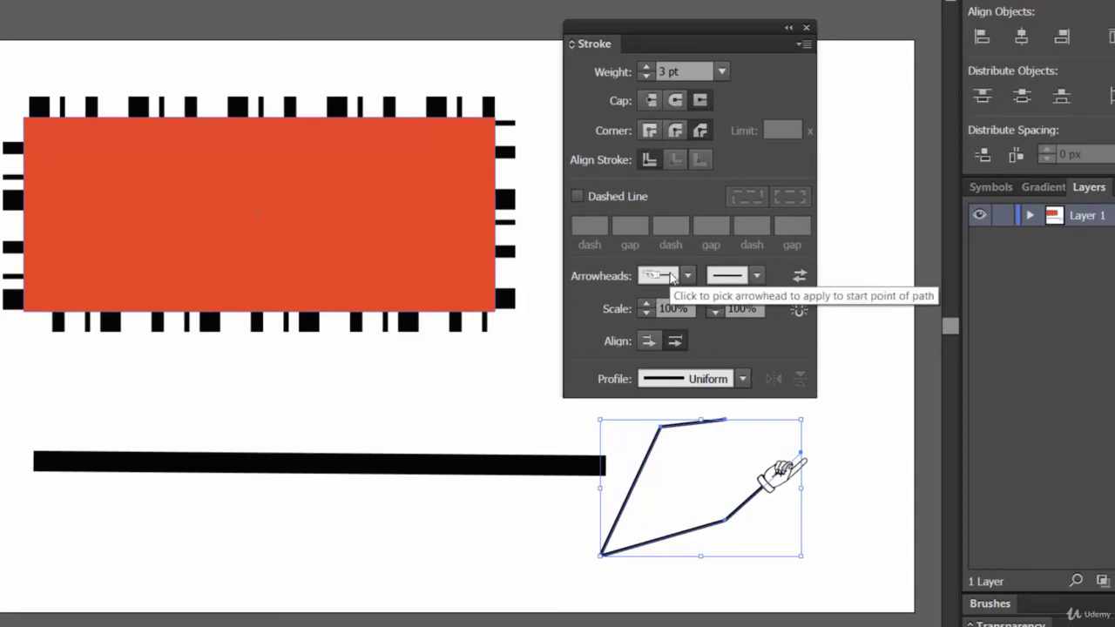
Step: Apply the Arrow 1 arrowhead to the end point of the angular path
click(756, 276)
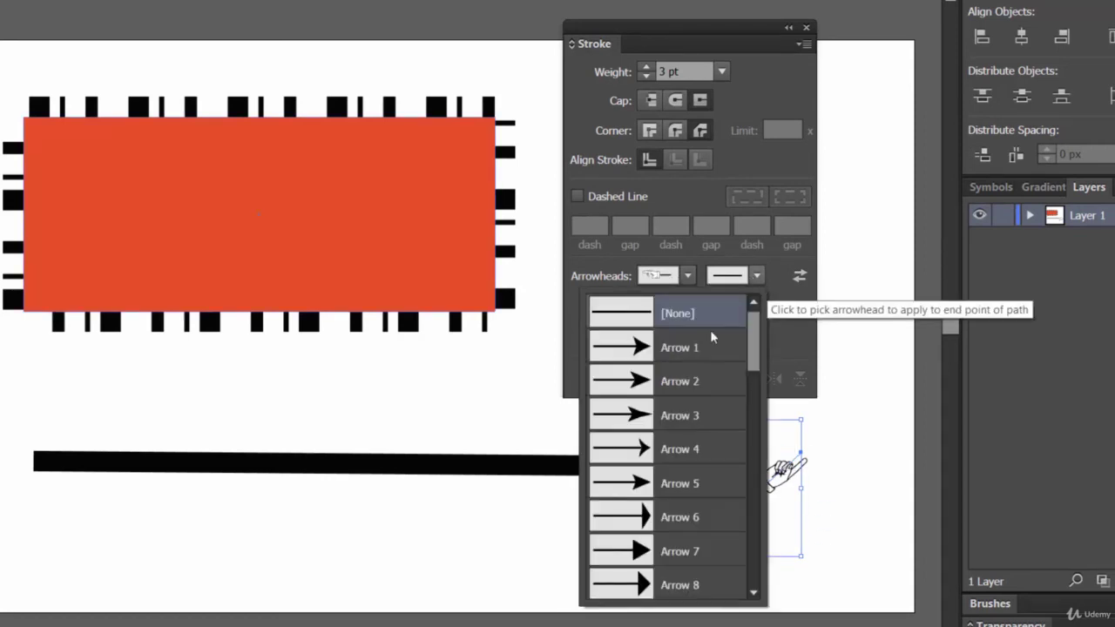
click(690, 353)
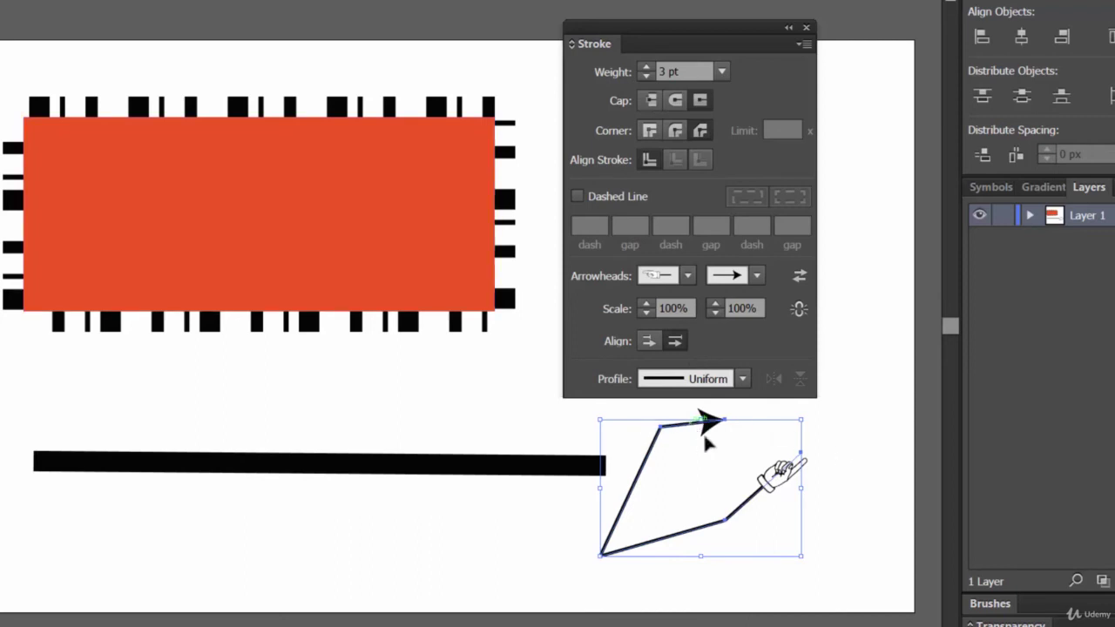
Step: Try Arrow 3 at the start and Arrow 6 at the end of the thick straight line, with the symmetric lens-shaped width profile
click(462, 473)
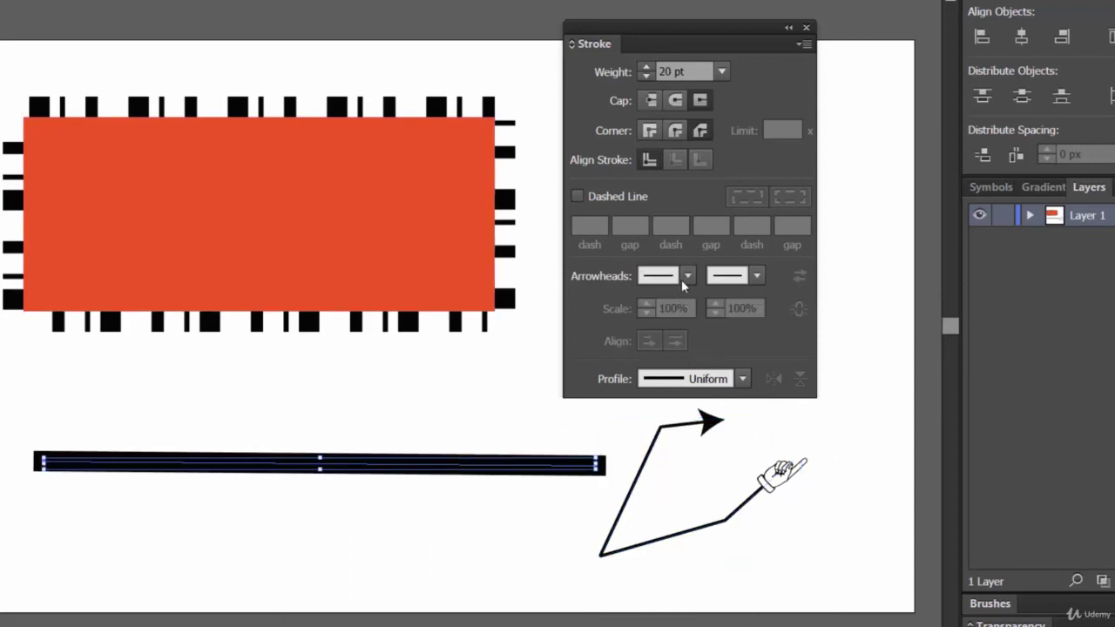
click(686, 277)
click(616, 417)
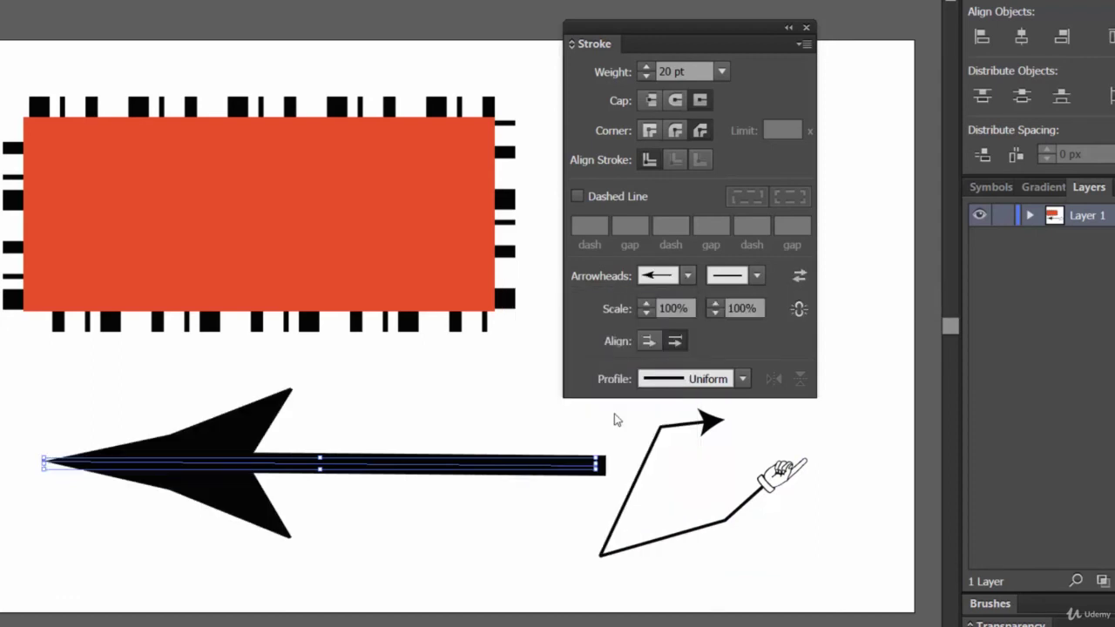
click(757, 276)
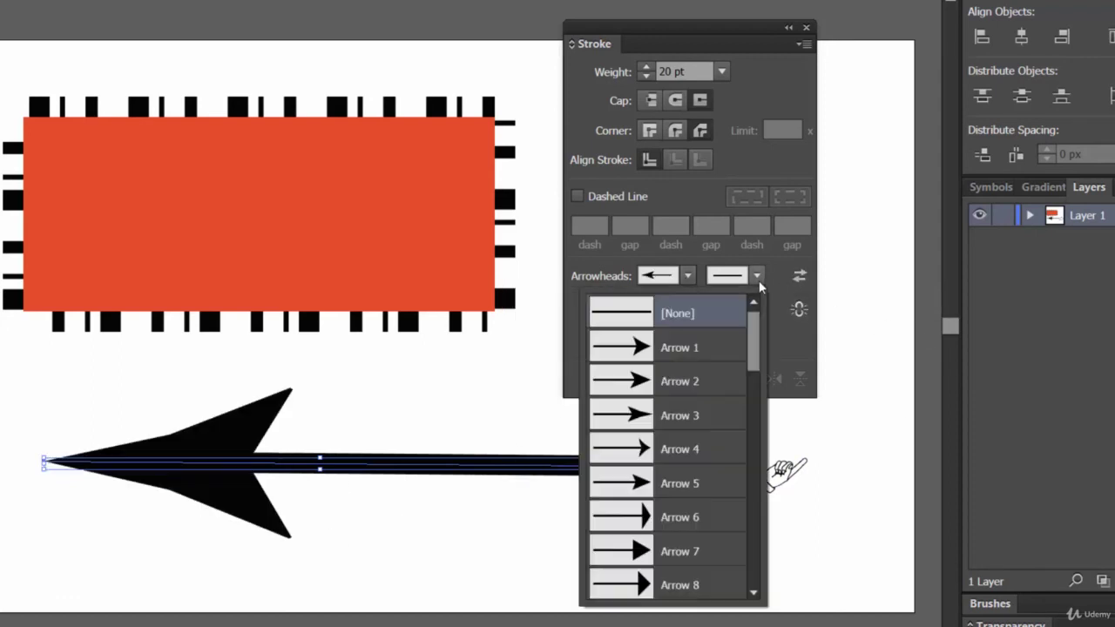
click(711, 488)
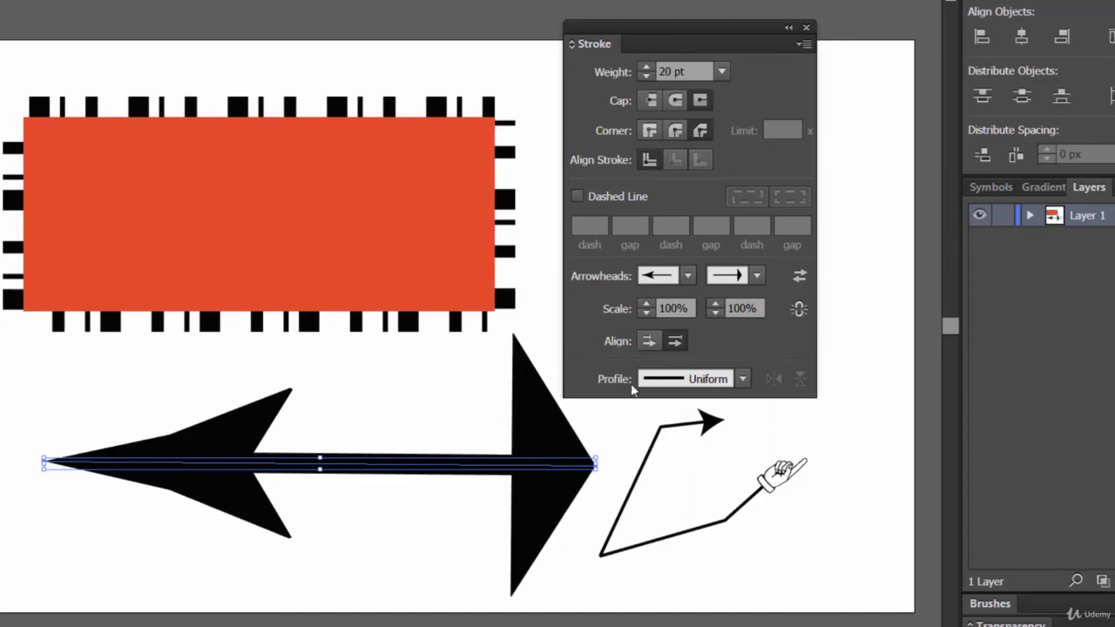
click(699, 380)
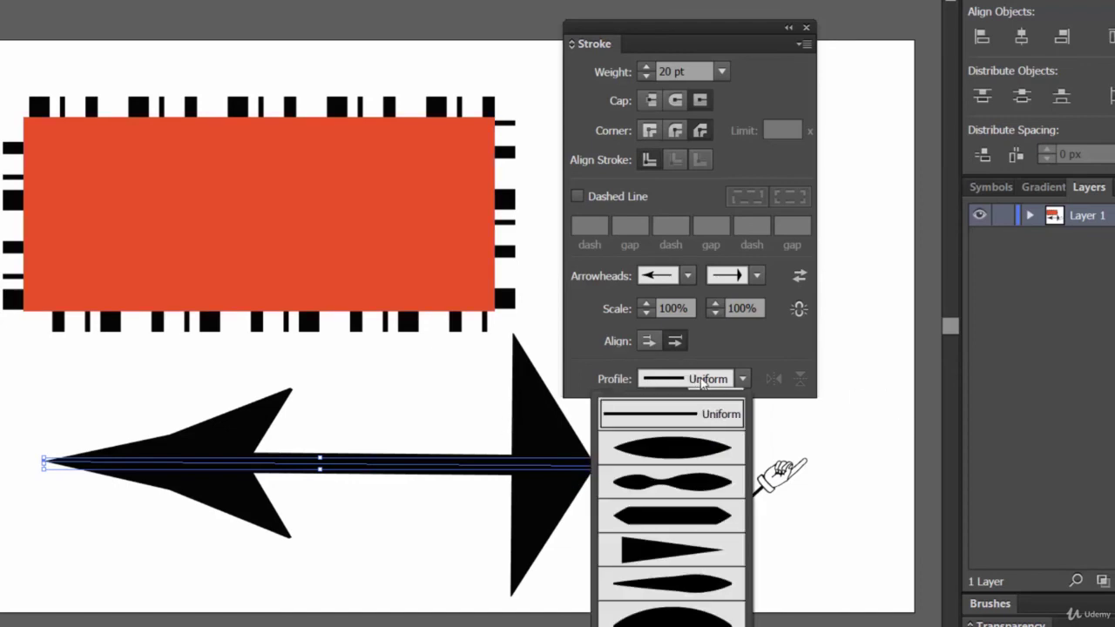
click(698, 453)
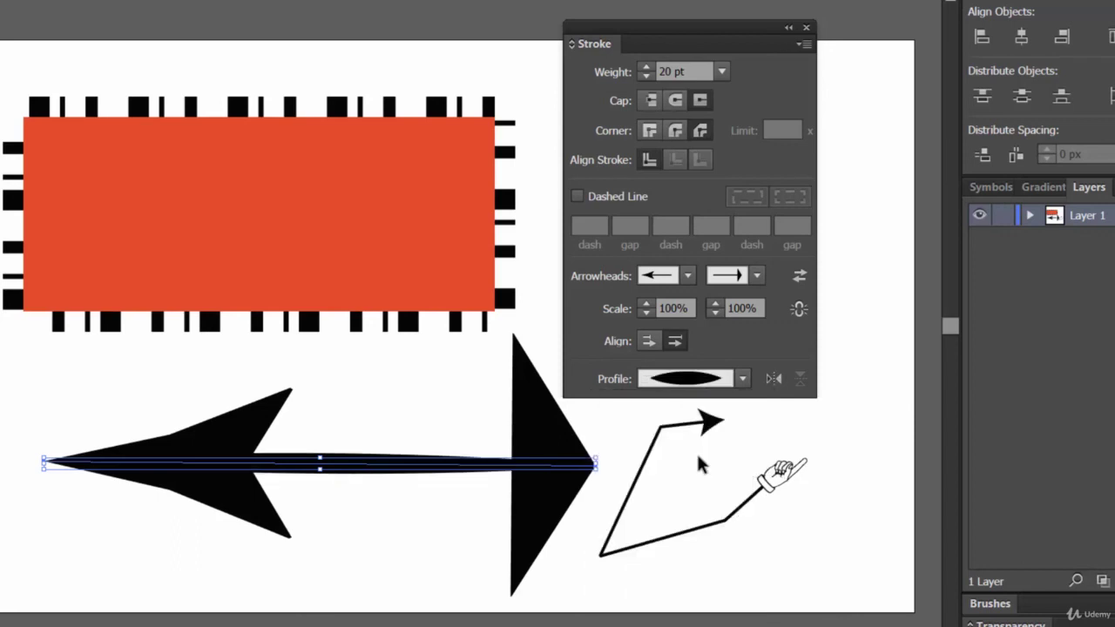
Step: Remove the arrowheads from both the start and end points of the straight line
click(685, 277)
click(294, 467)
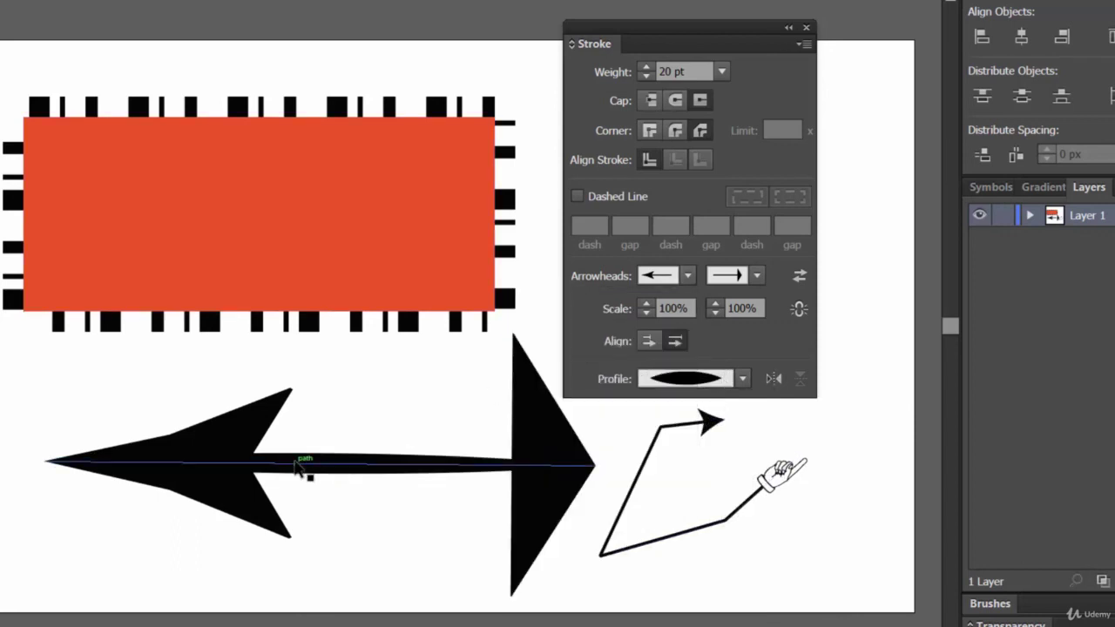
click(297, 466)
click(688, 276)
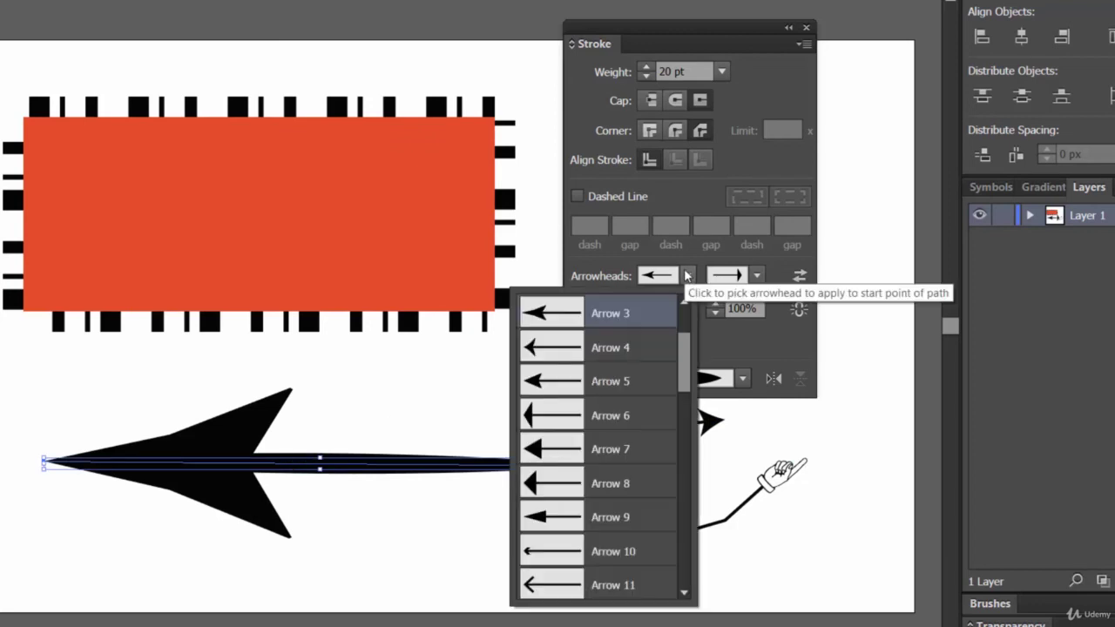
drag(684, 346, 688, 283)
click(624, 315)
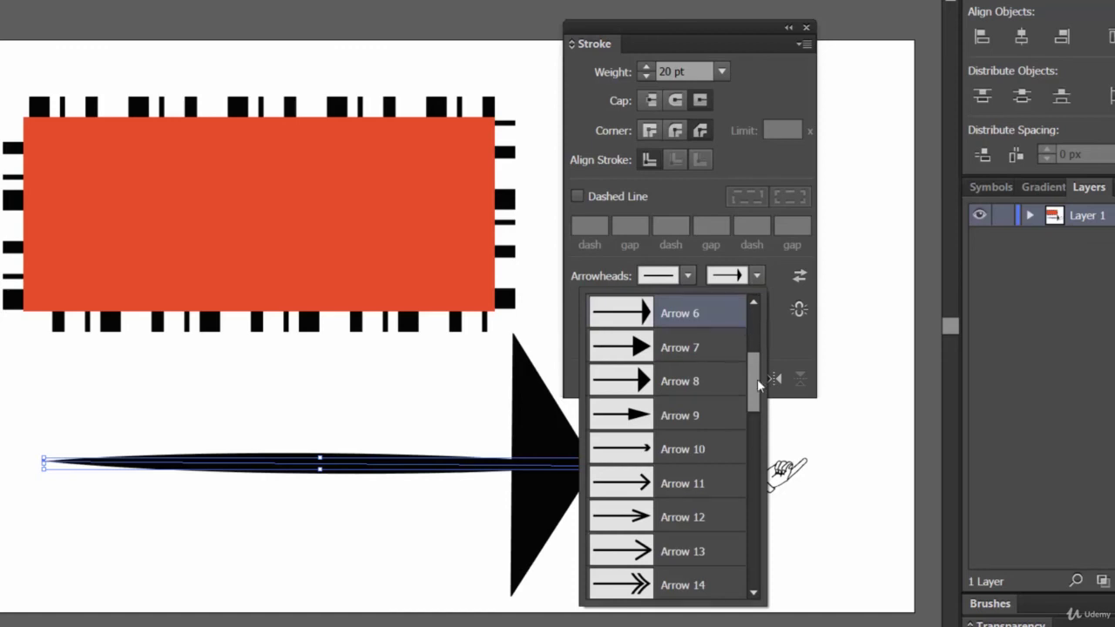
drag(757, 379, 758, 318)
click(702, 313)
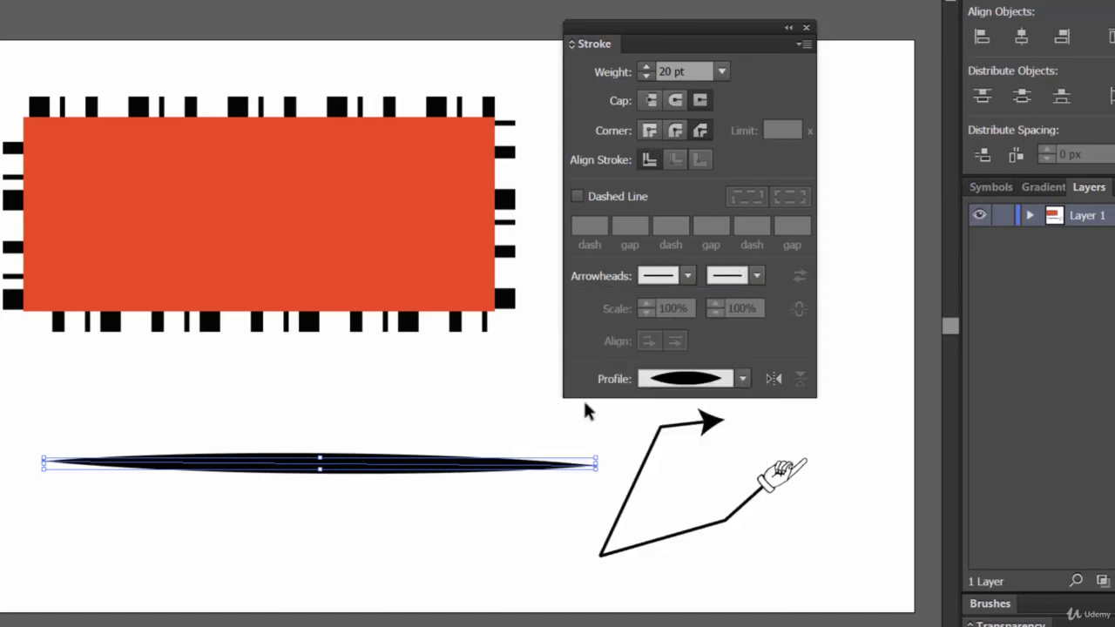
Step: Try the elongated hexagonal width profile on the straight line, settling on the flat-bottomed arched profile
click(697, 380)
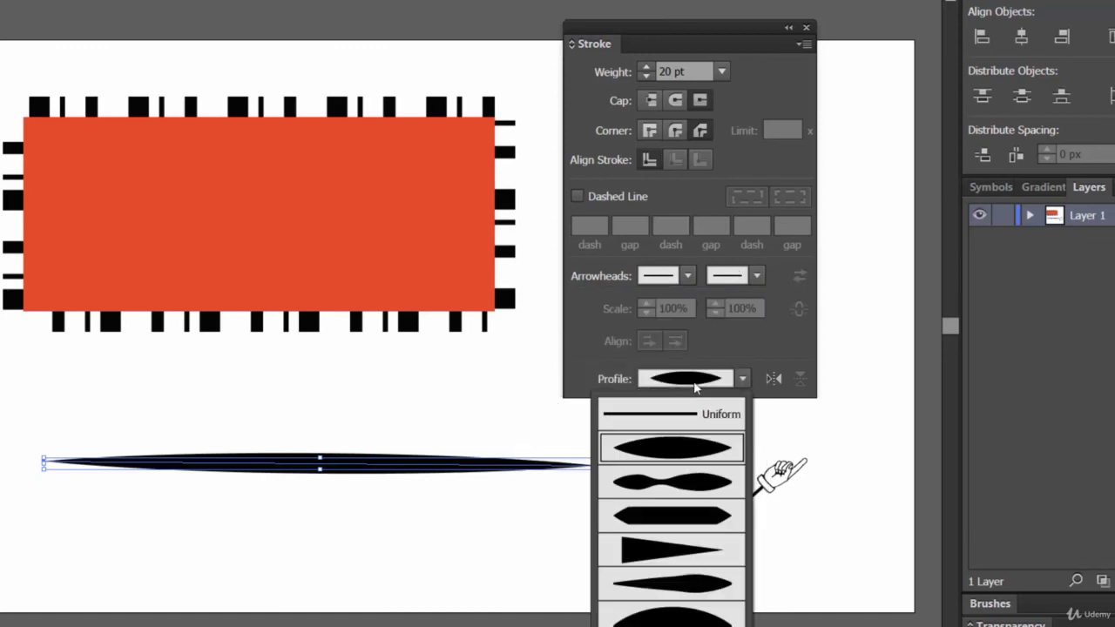
click(688, 516)
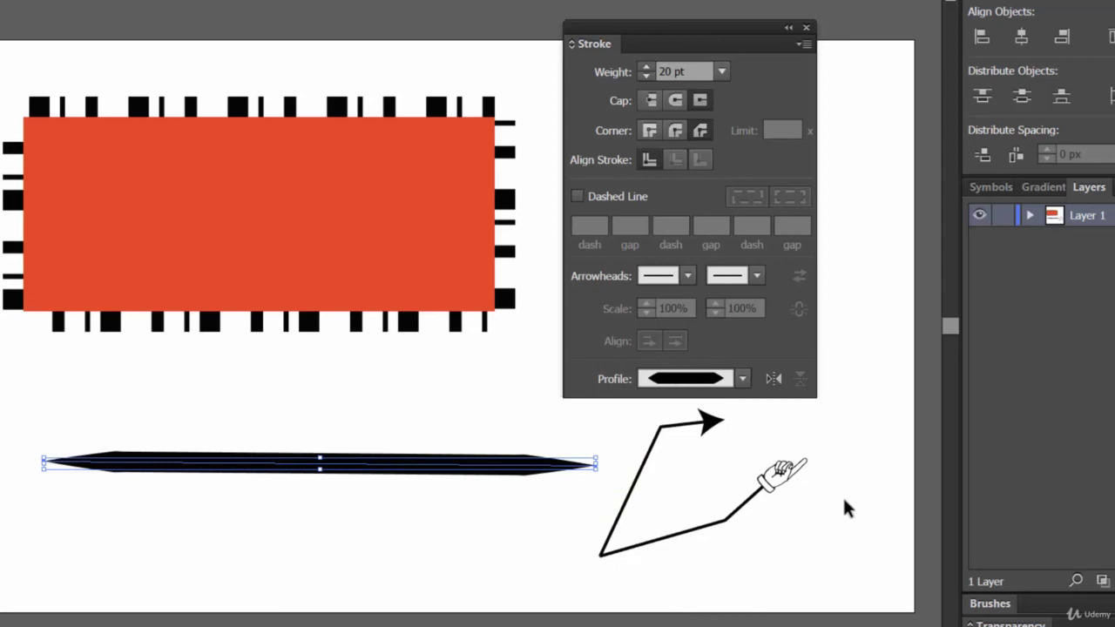
click(676, 381)
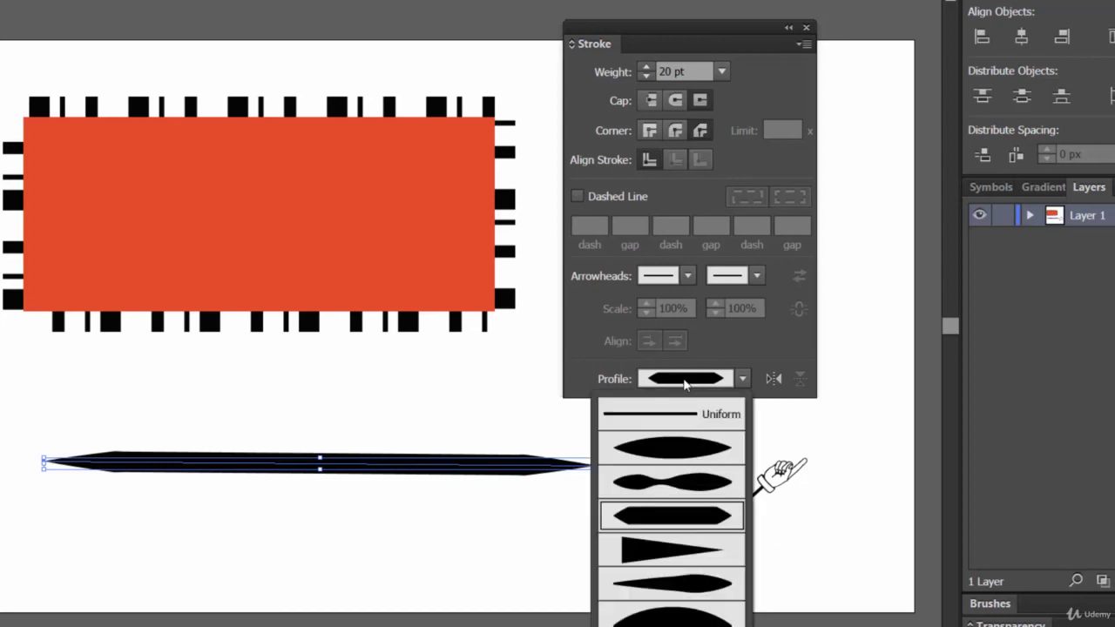
click(671, 612)
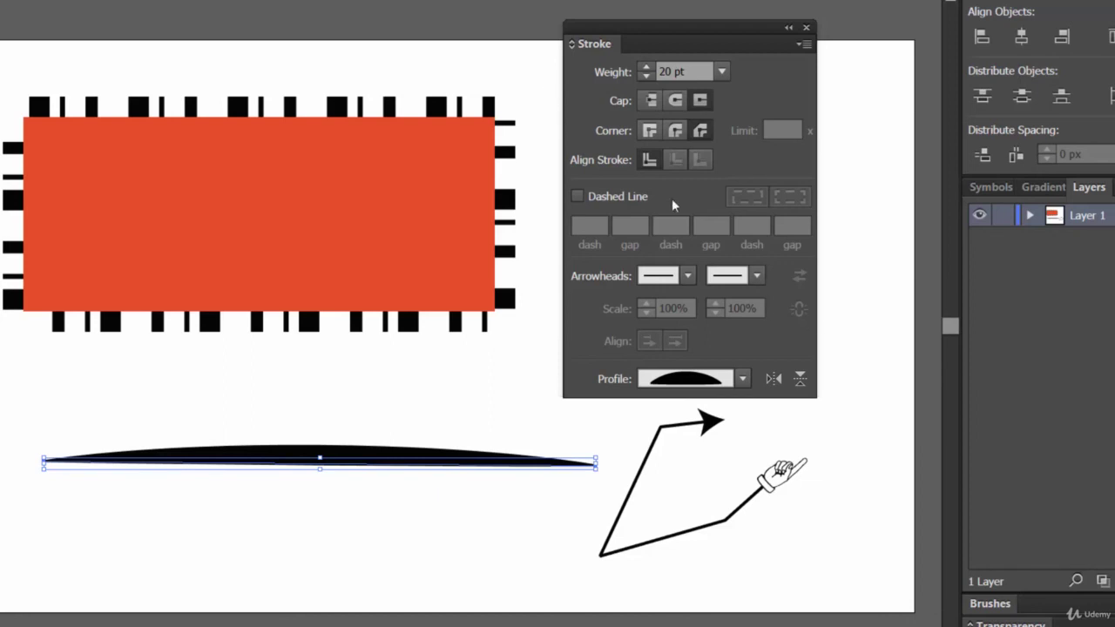
Step: Reposition the floating Stroke panel and briefly open the duplicate stroke options for the selected line to compare the two
mouse_move(661, 43)
mouse_down()
mouse_move(504, 85)
mouse_move(319, 110)
mouse_up()
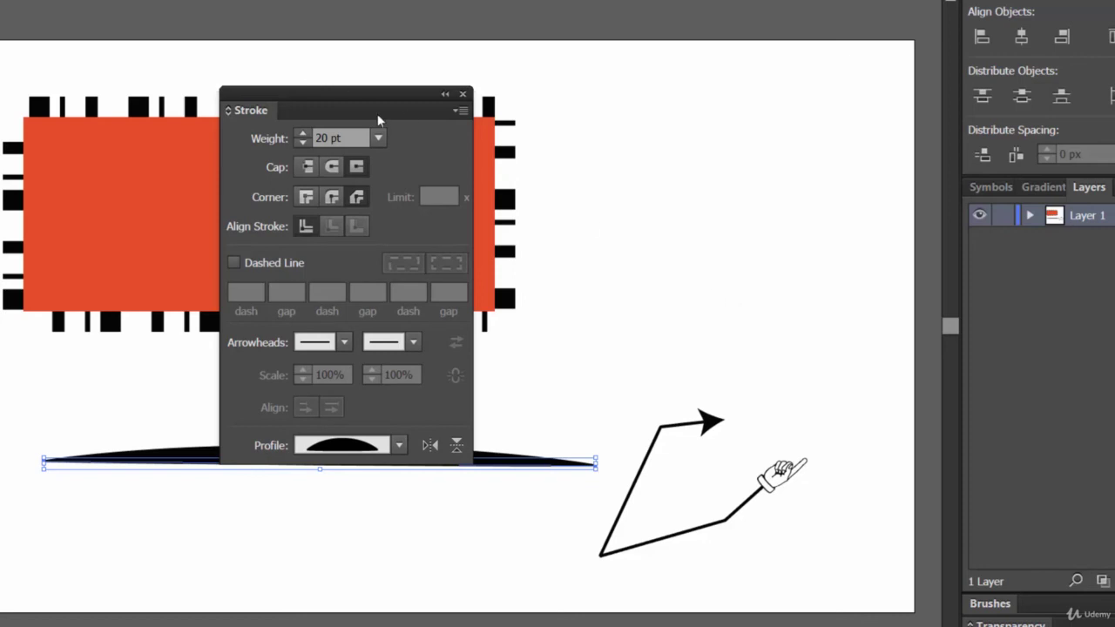
drag(381, 106, 747, 69)
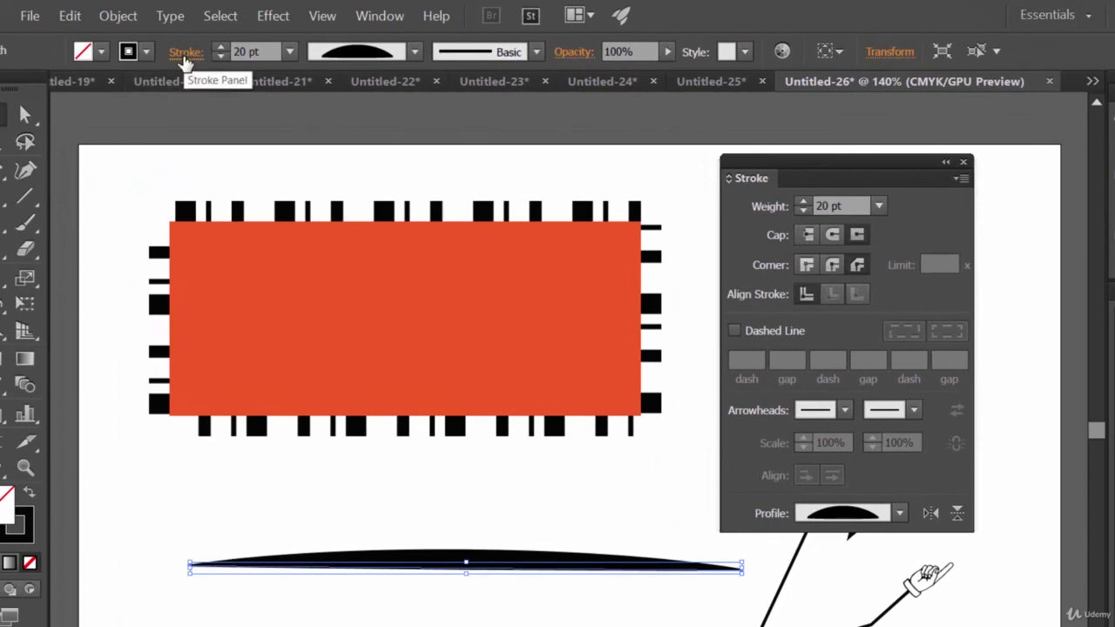
click(184, 52)
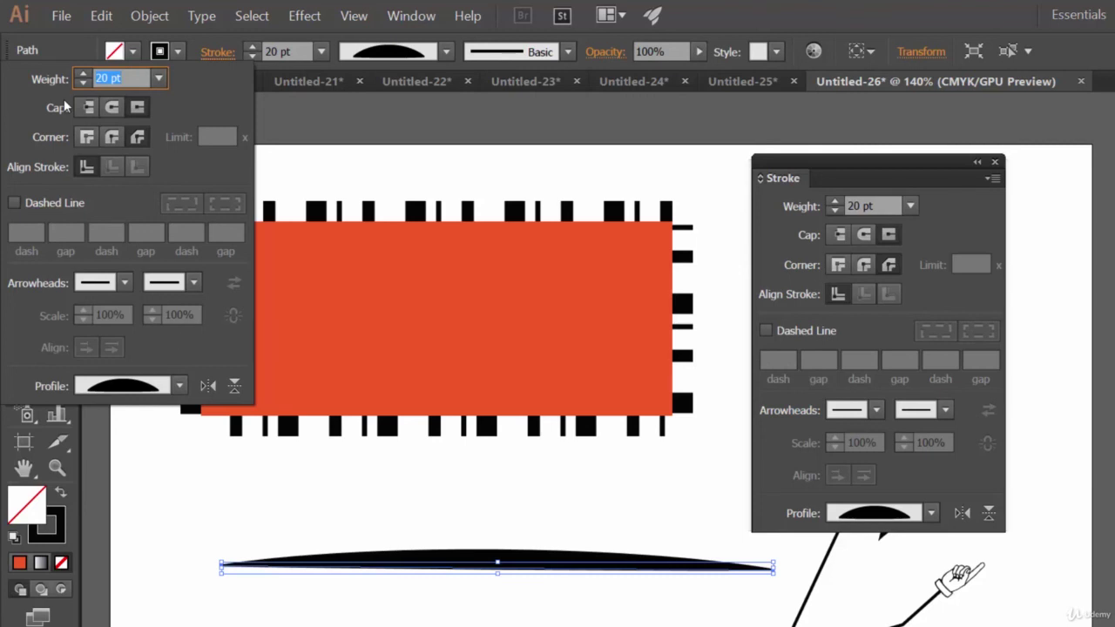
key(Escape)
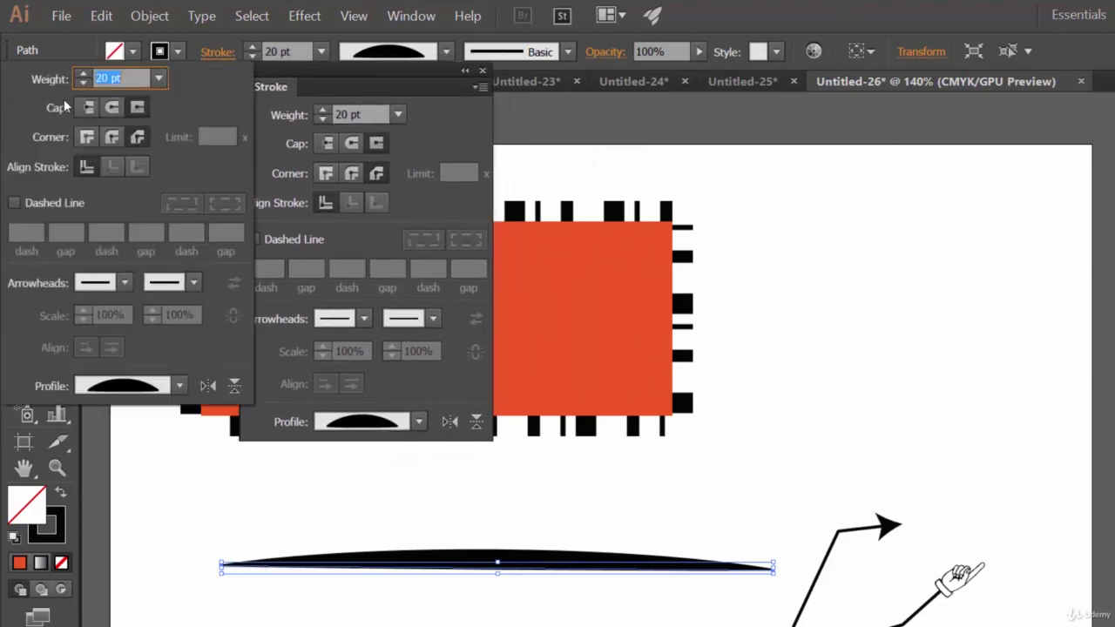
key(Escape)
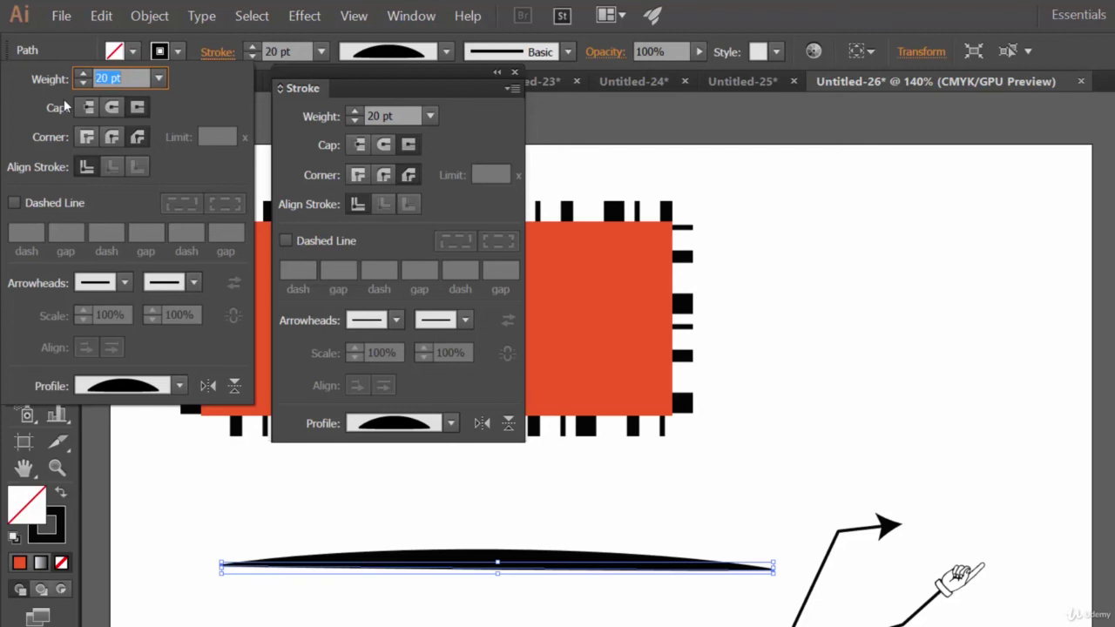
key(Escape)
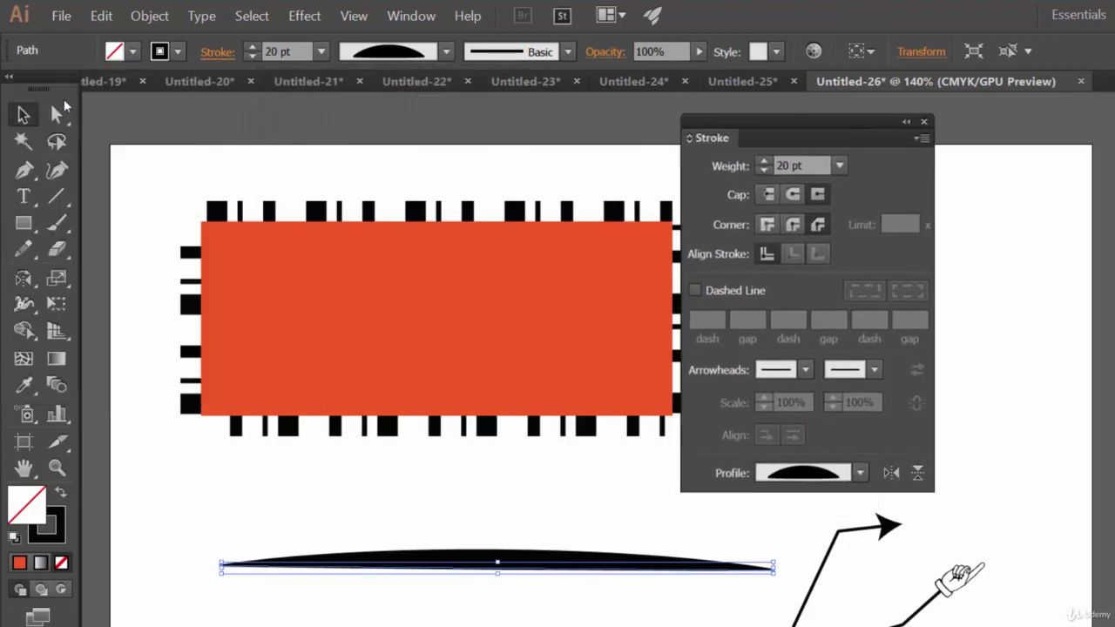